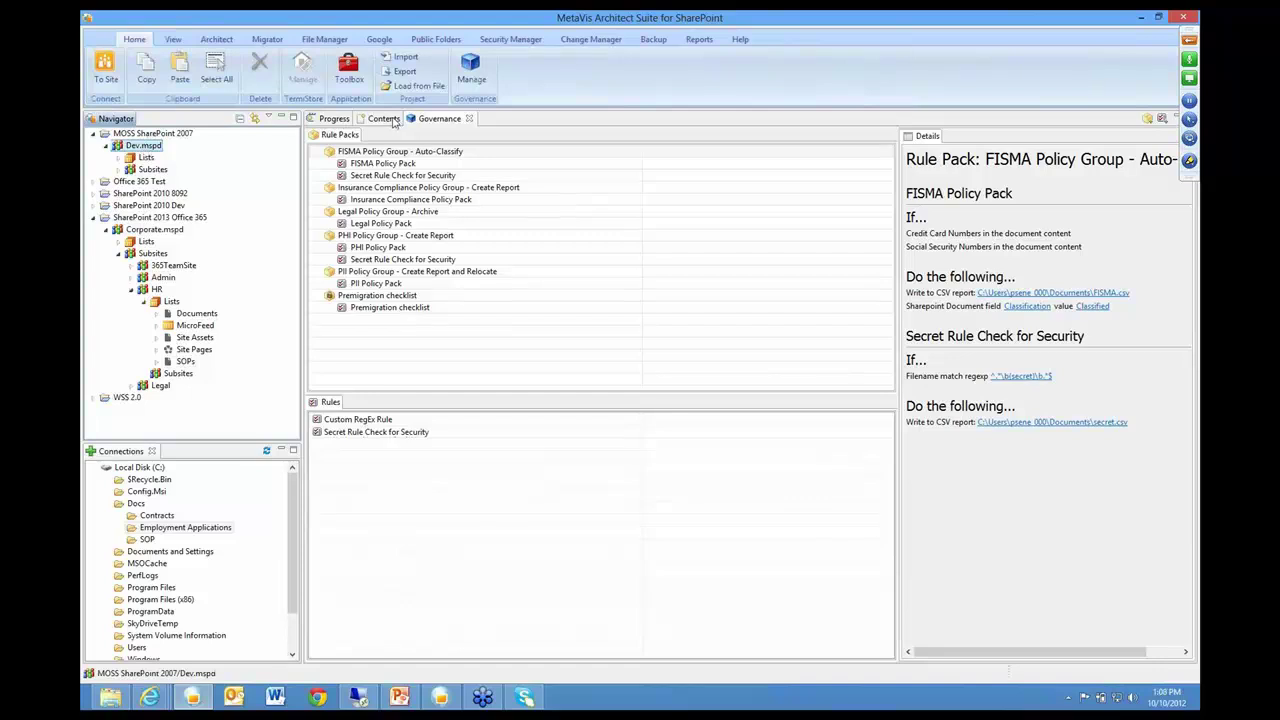
Copy the Dev site from MOSS SharePoint 2007 to the SharePoint 2013 Corporate site, choosing Copy Site to New Site
left_click(396, 120)
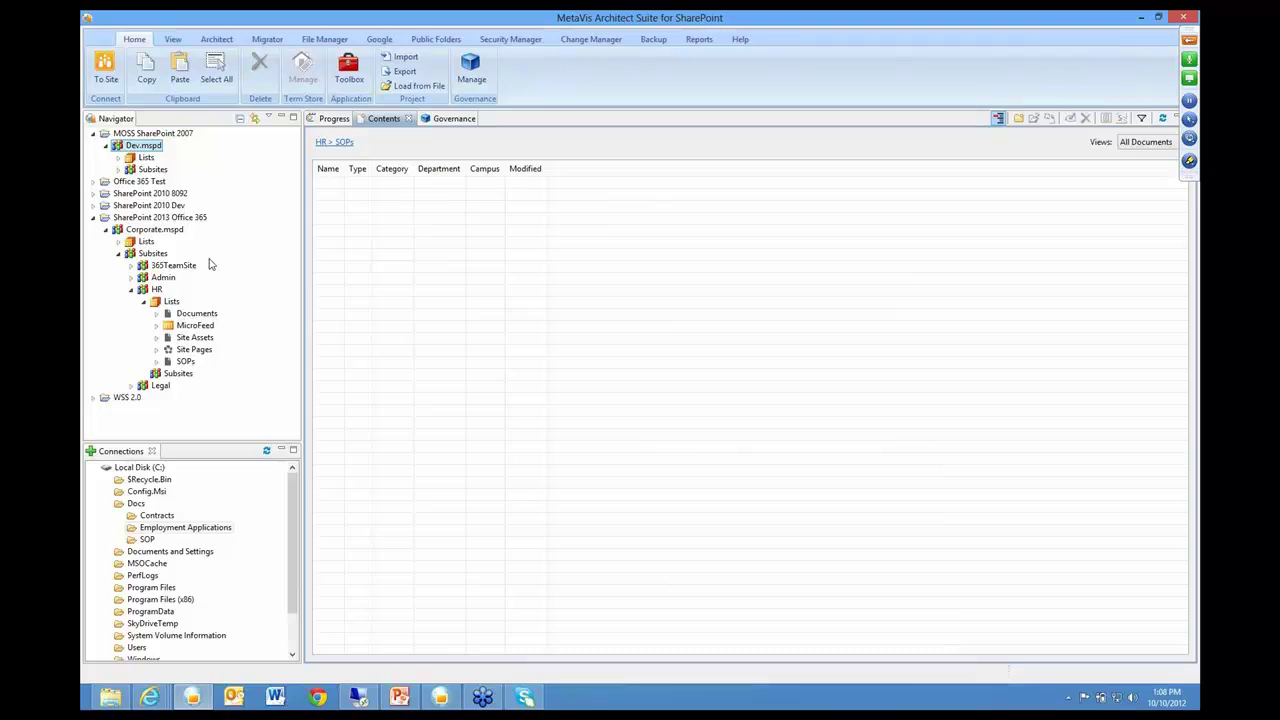
left_click(145, 146)
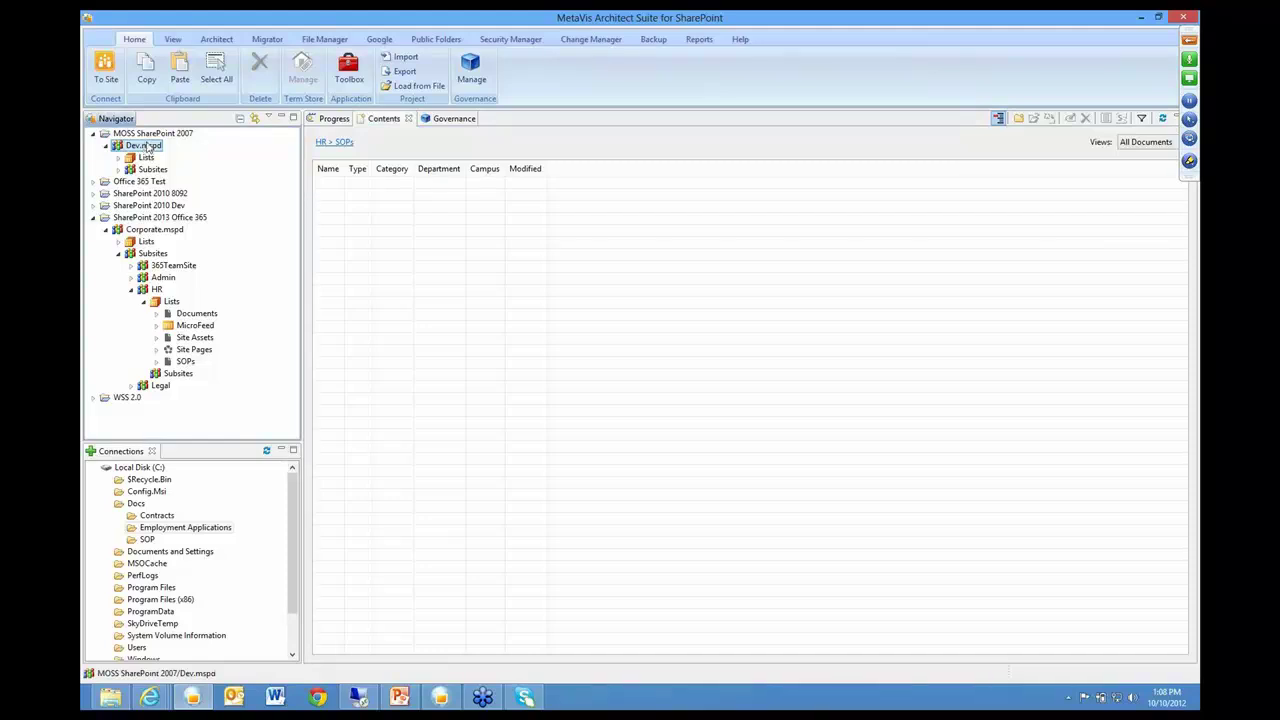
right_click(147, 146)
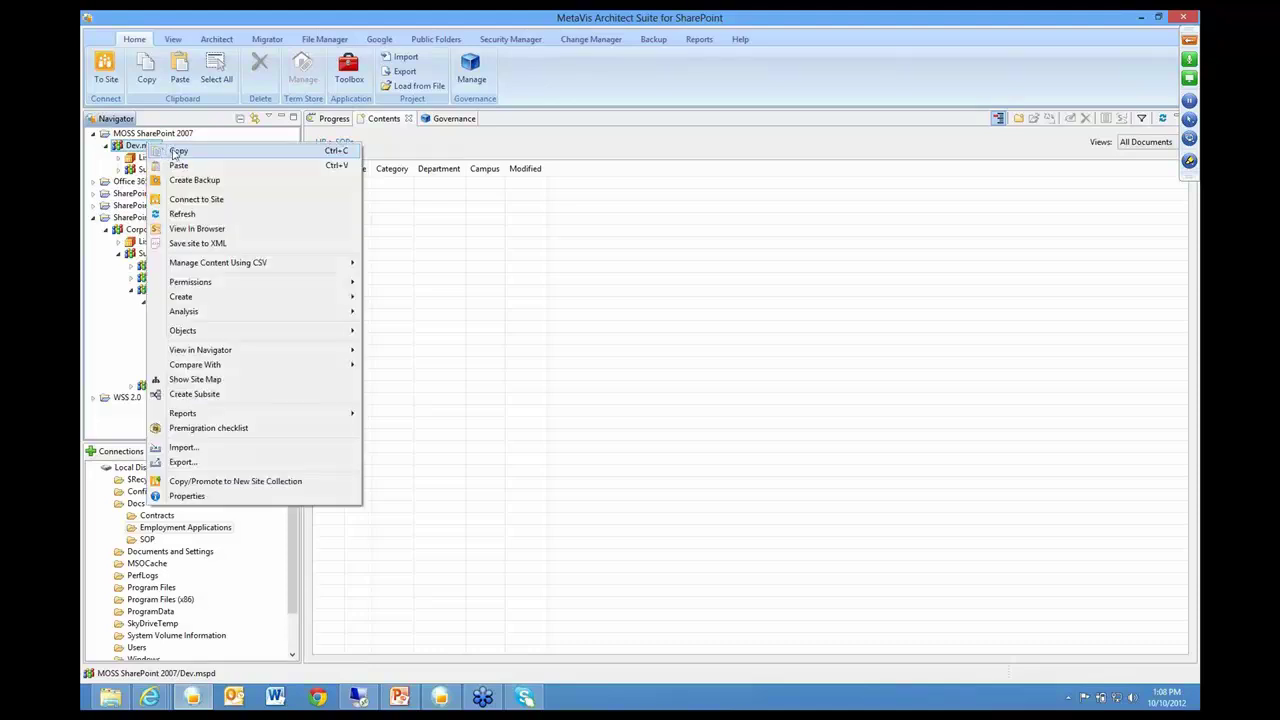
left_click(176, 151)
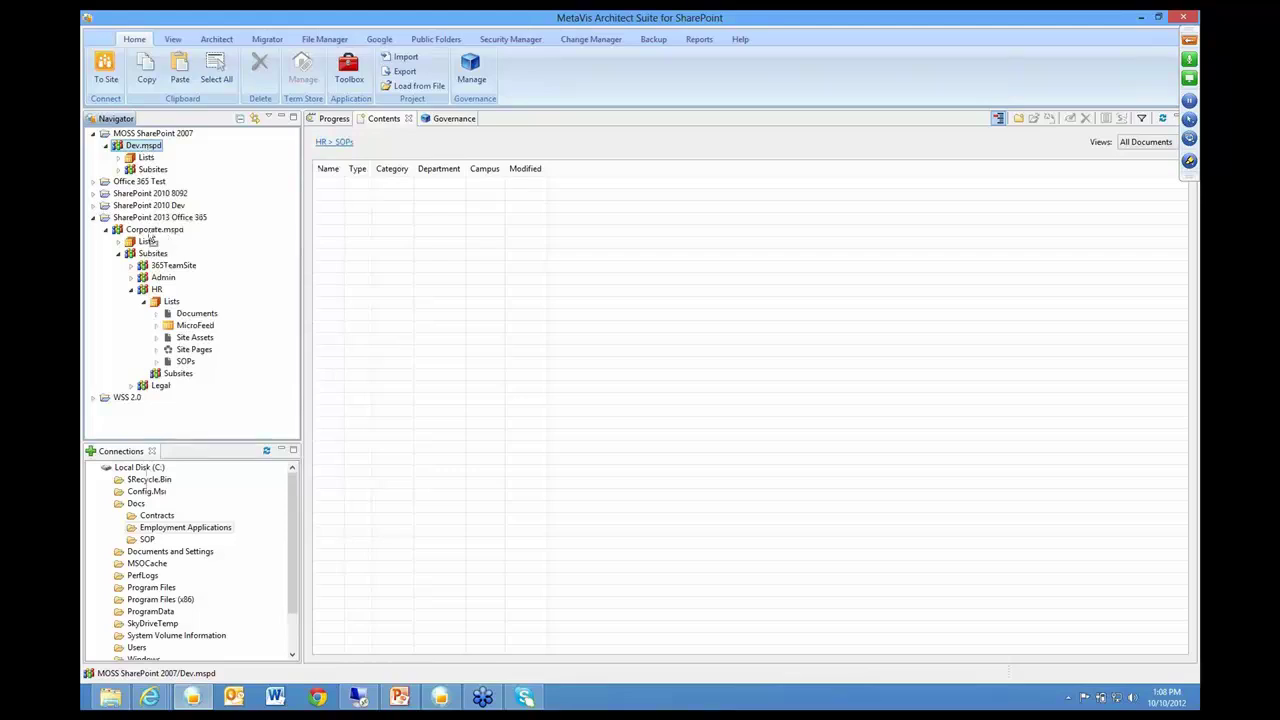
key("ctrl+v")
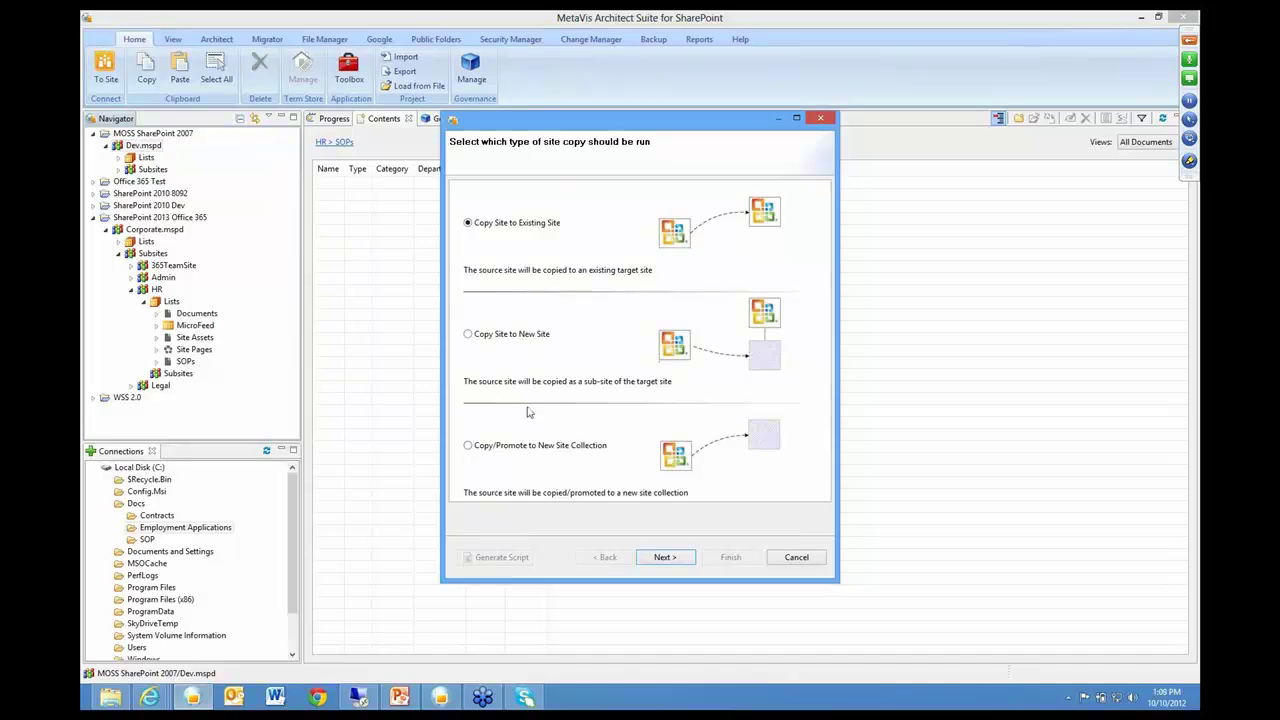
left_click(535, 338)
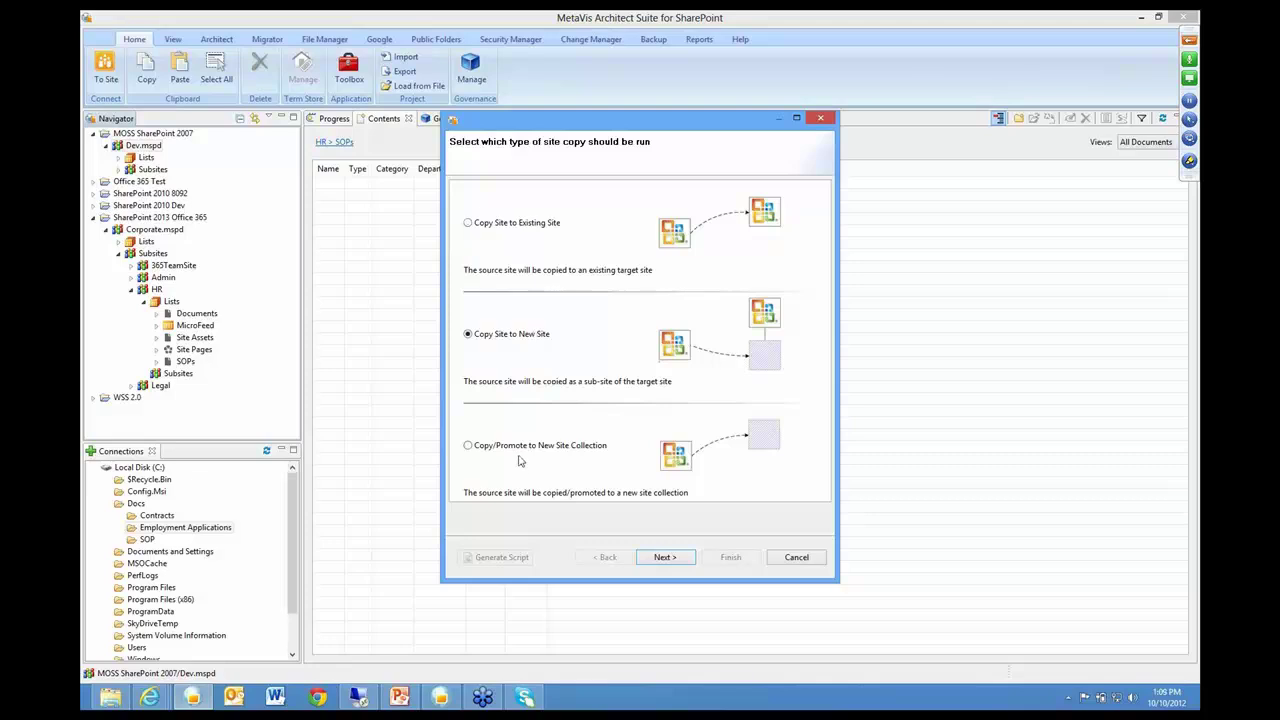
left_click(658, 561)
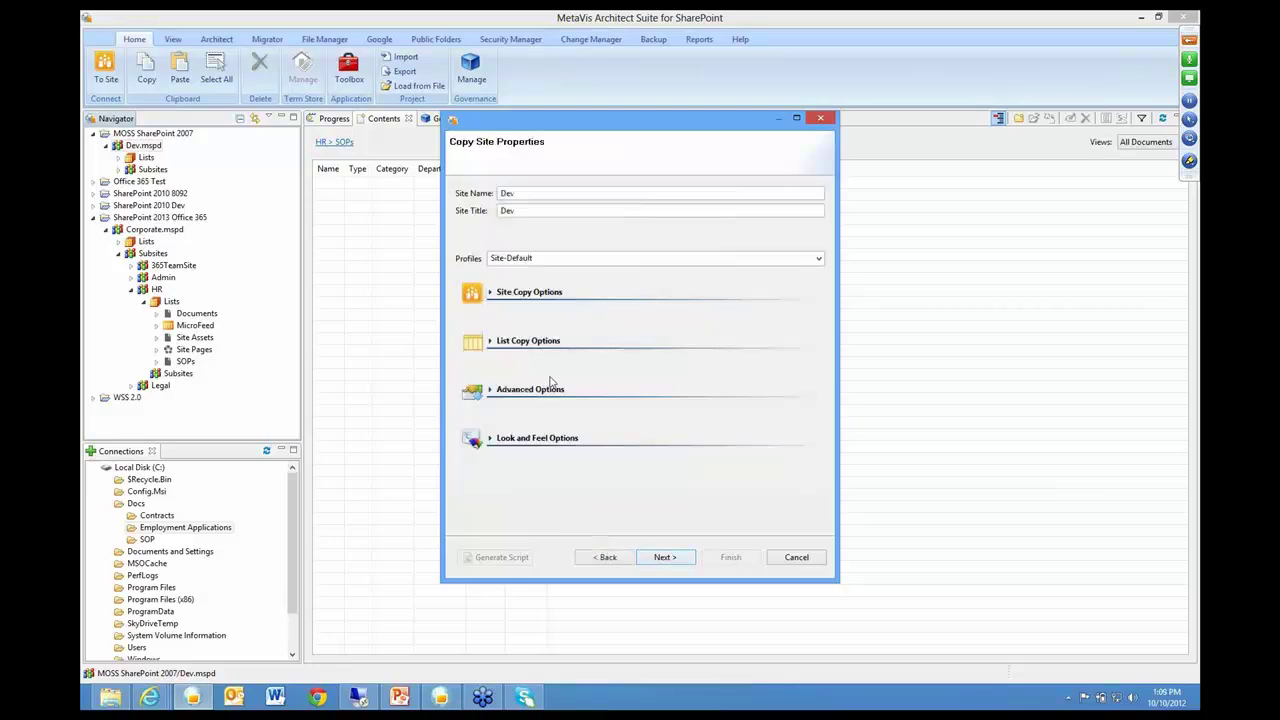
Keep the Site-Default profile for the site copy and expand the Site Copy Options to review them
left_click(819, 259)
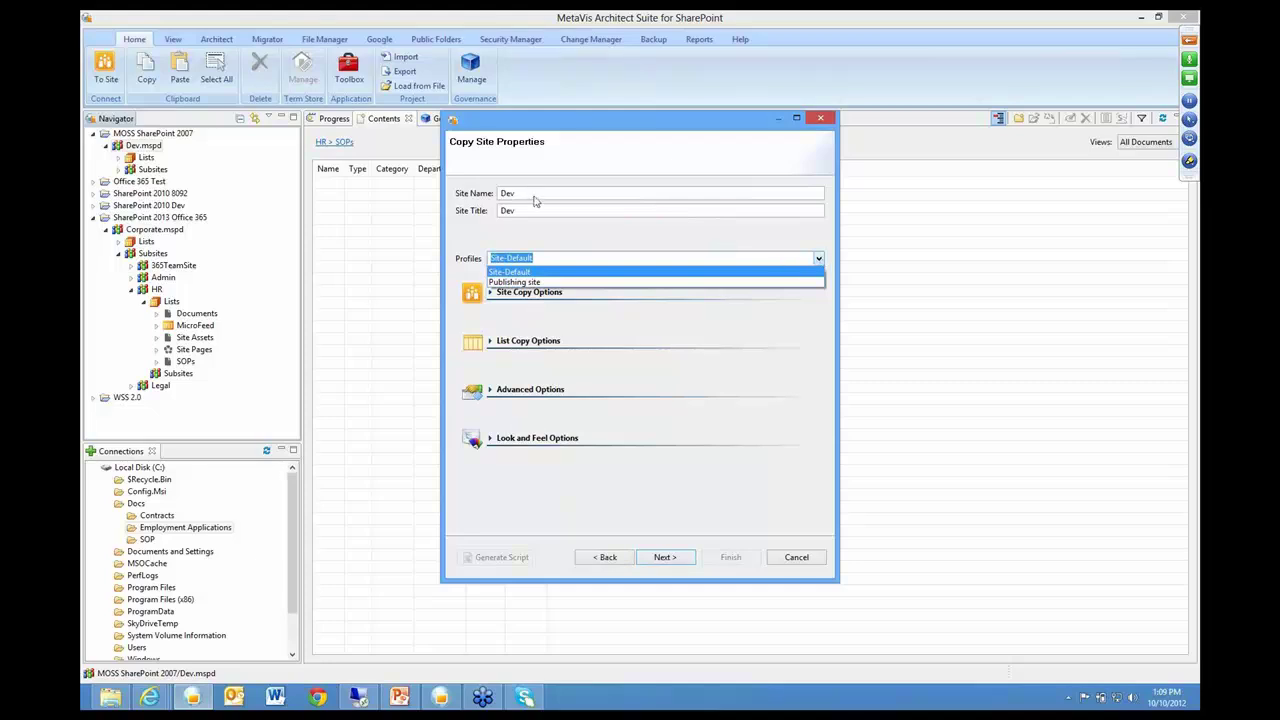
left_click(510, 272)
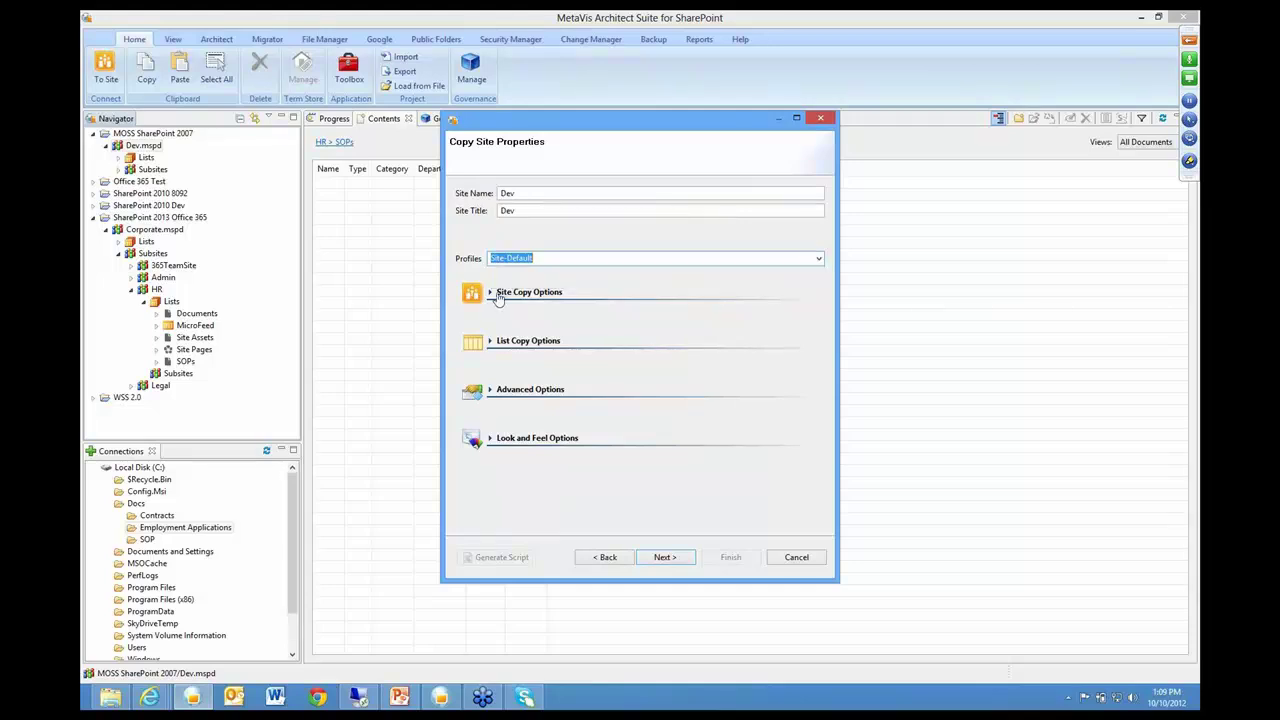
left_click(498, 296)
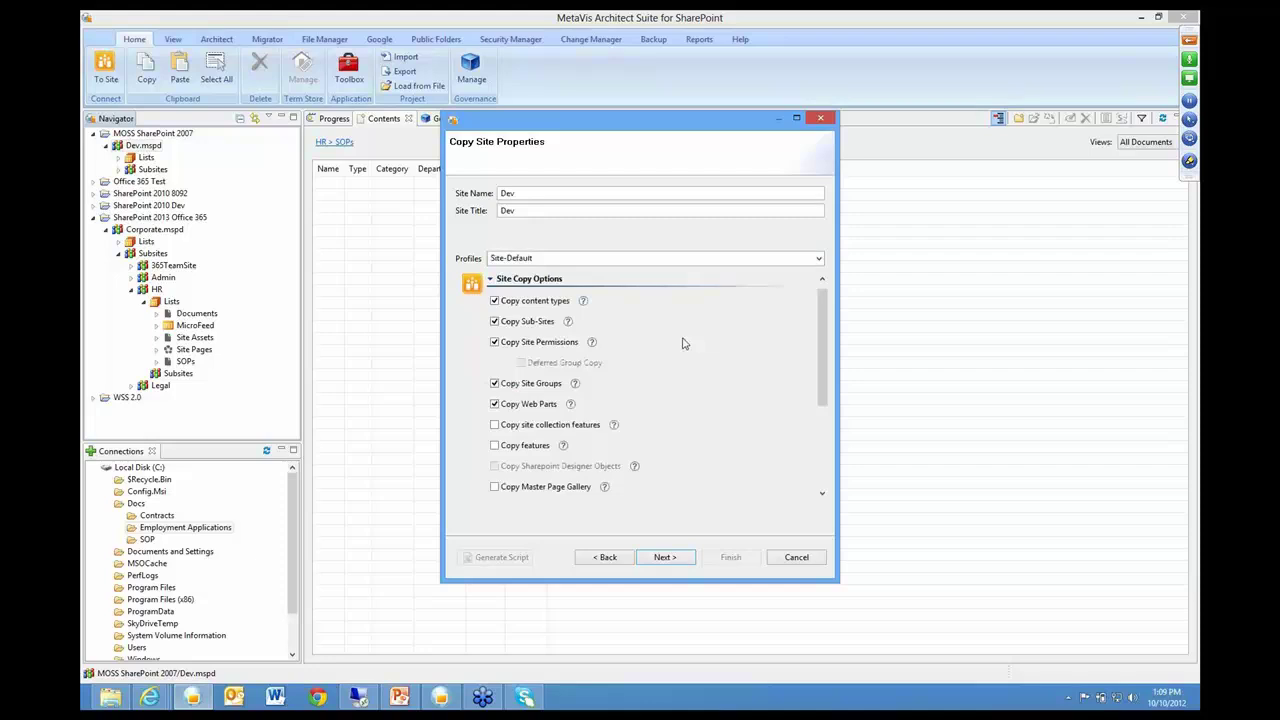
scroll(640, 380, "down", 3)
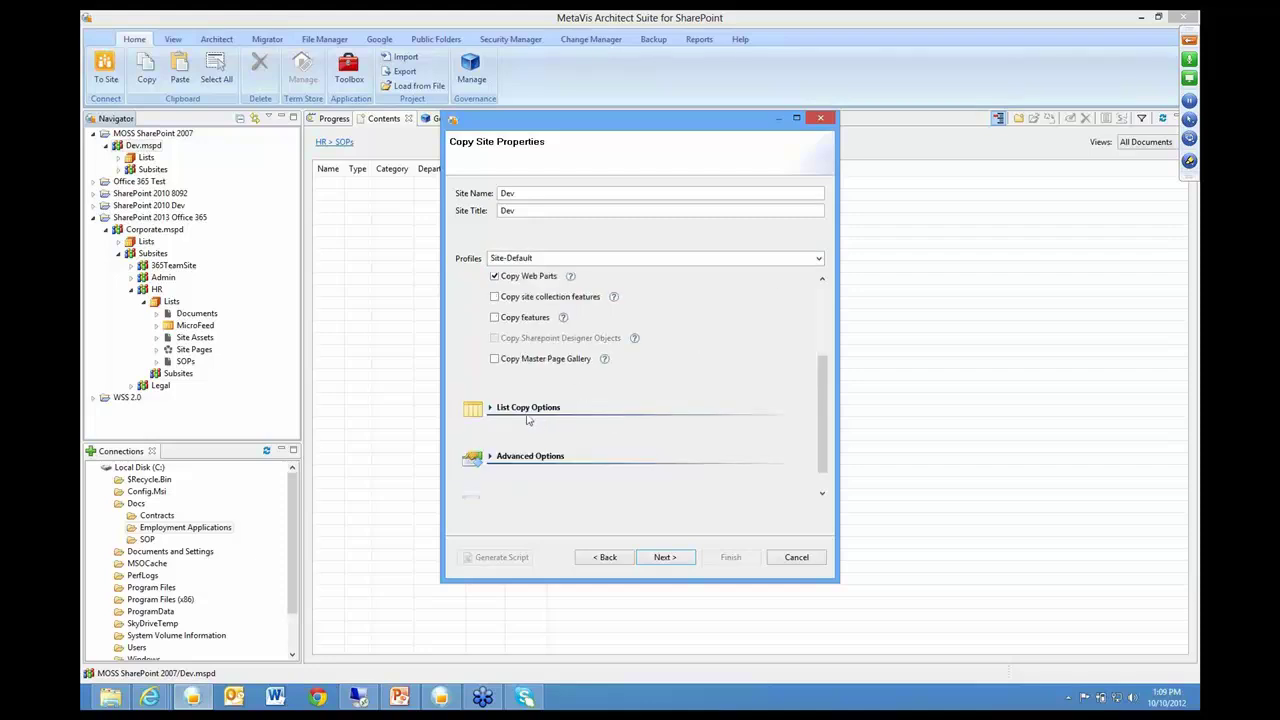
Expand the List Copy Options, choose Include most recent Versions, and review the remaining list and authorship settings
left_click(493, 412)
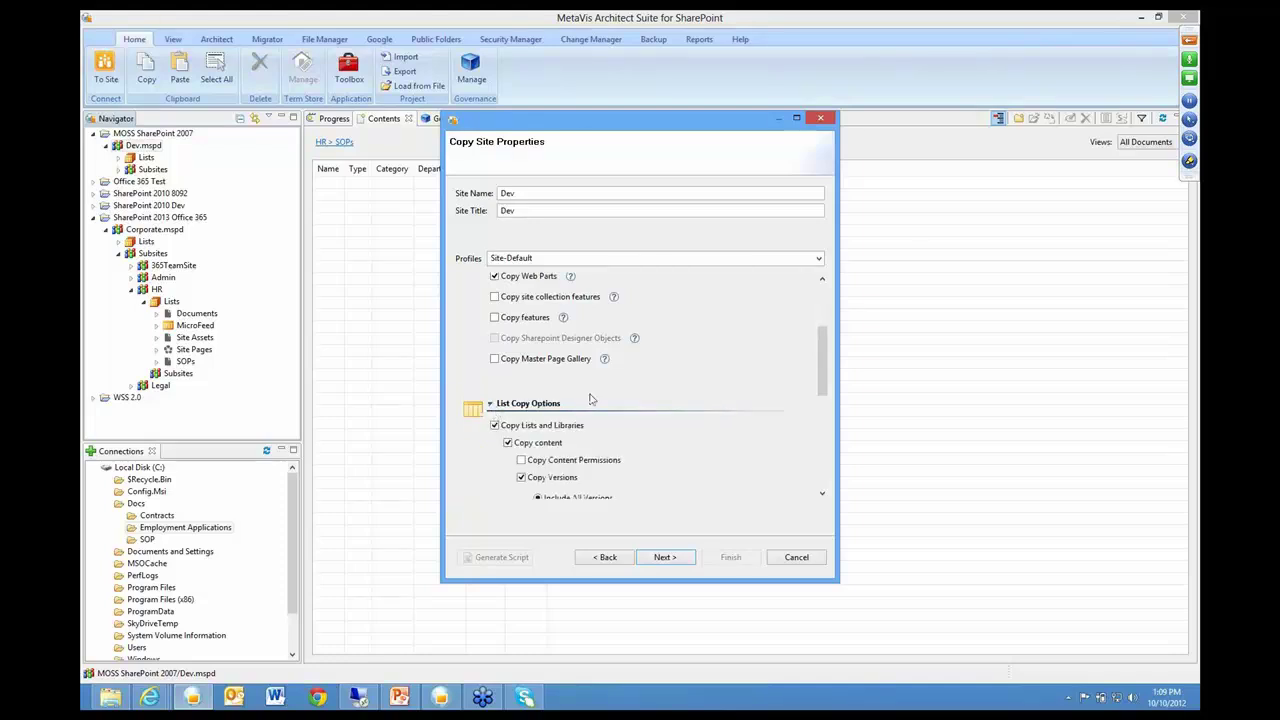
scroll(592, 398, "down", 3)
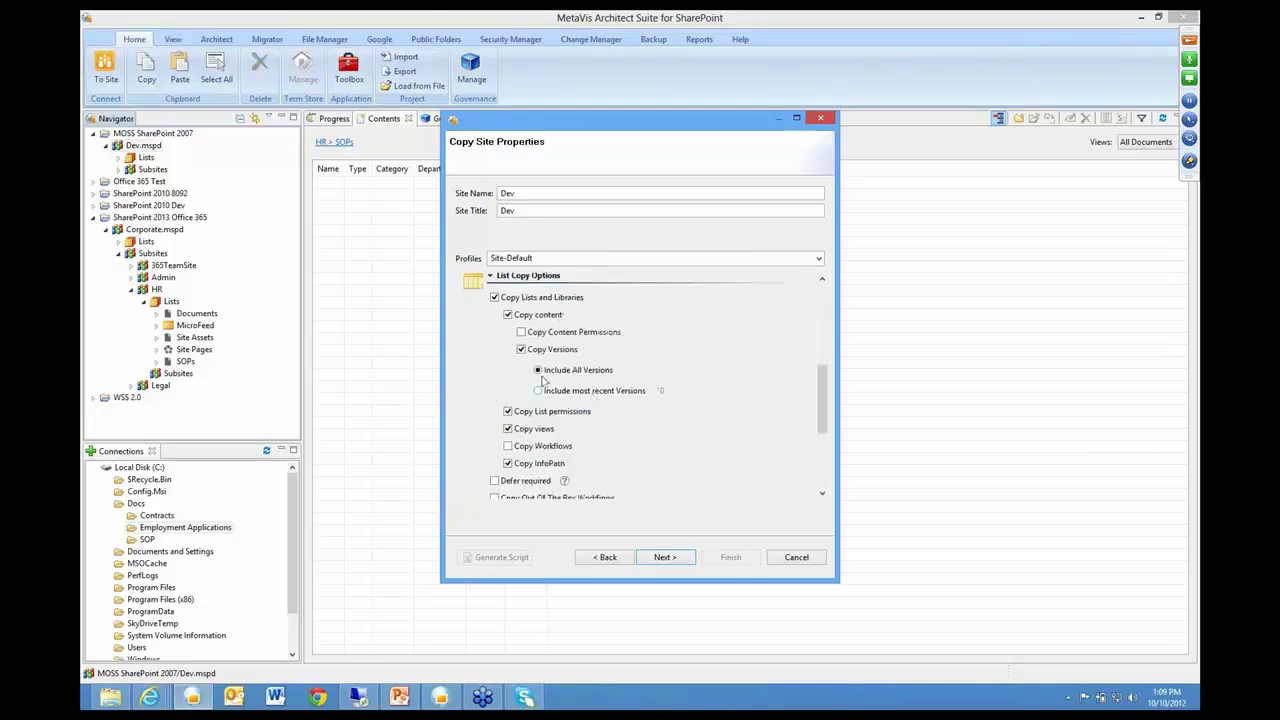
left_click(545, 394)
scroll(555, 455, "down", 3)
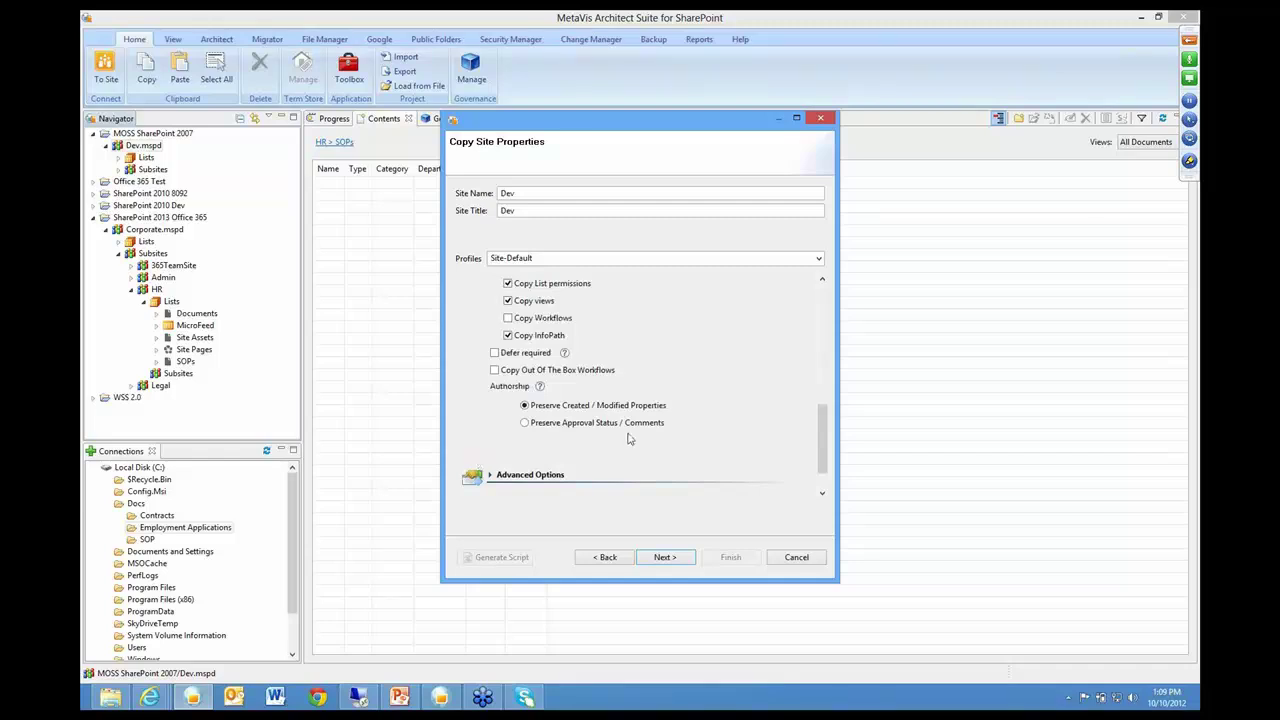
scroll(629, 438, "down", 1)
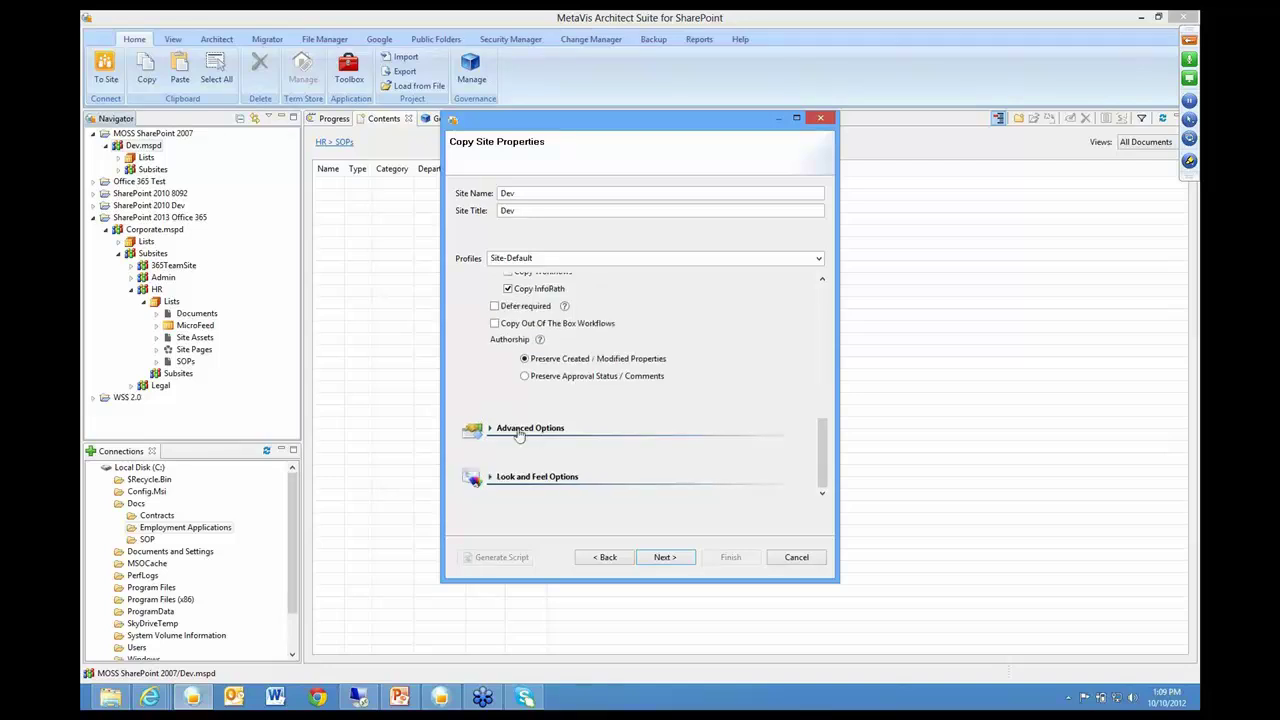
Review the Advanced Options and the Look and Feel Options, leaving them unselected, and proceed to the copy summary
left_click(490, 430)
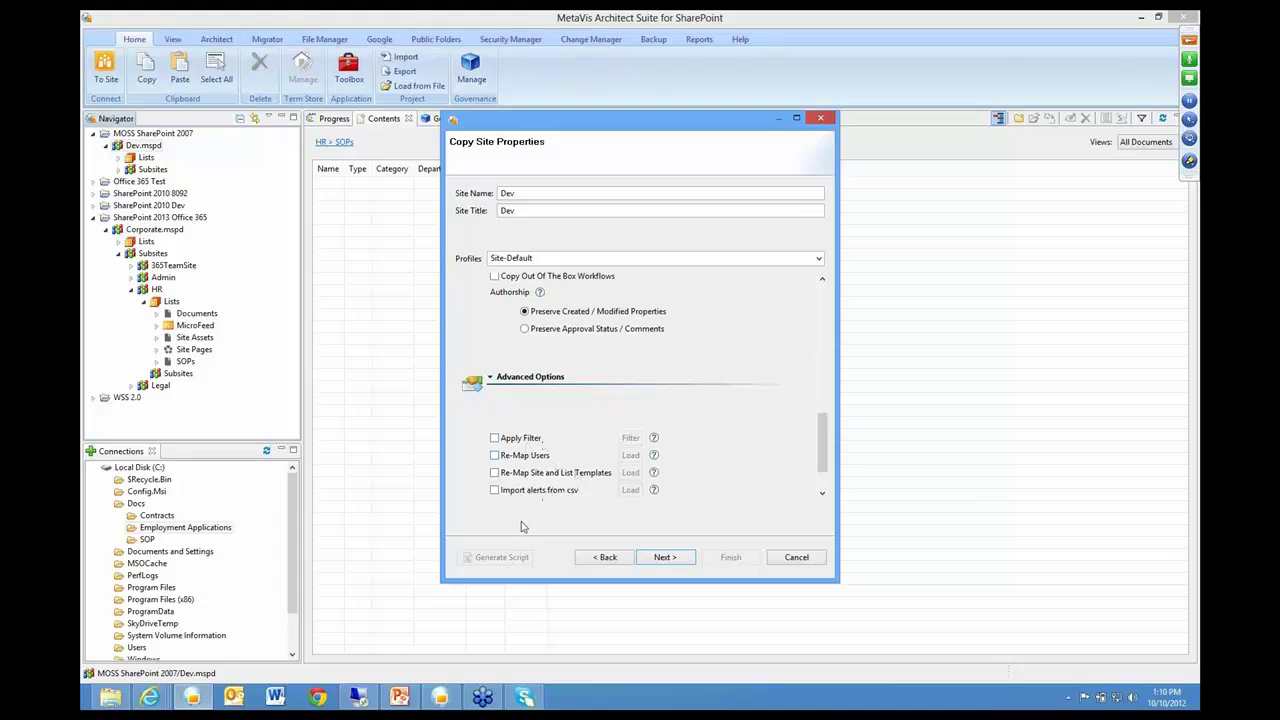
scroll(640, 478, "down", 1)
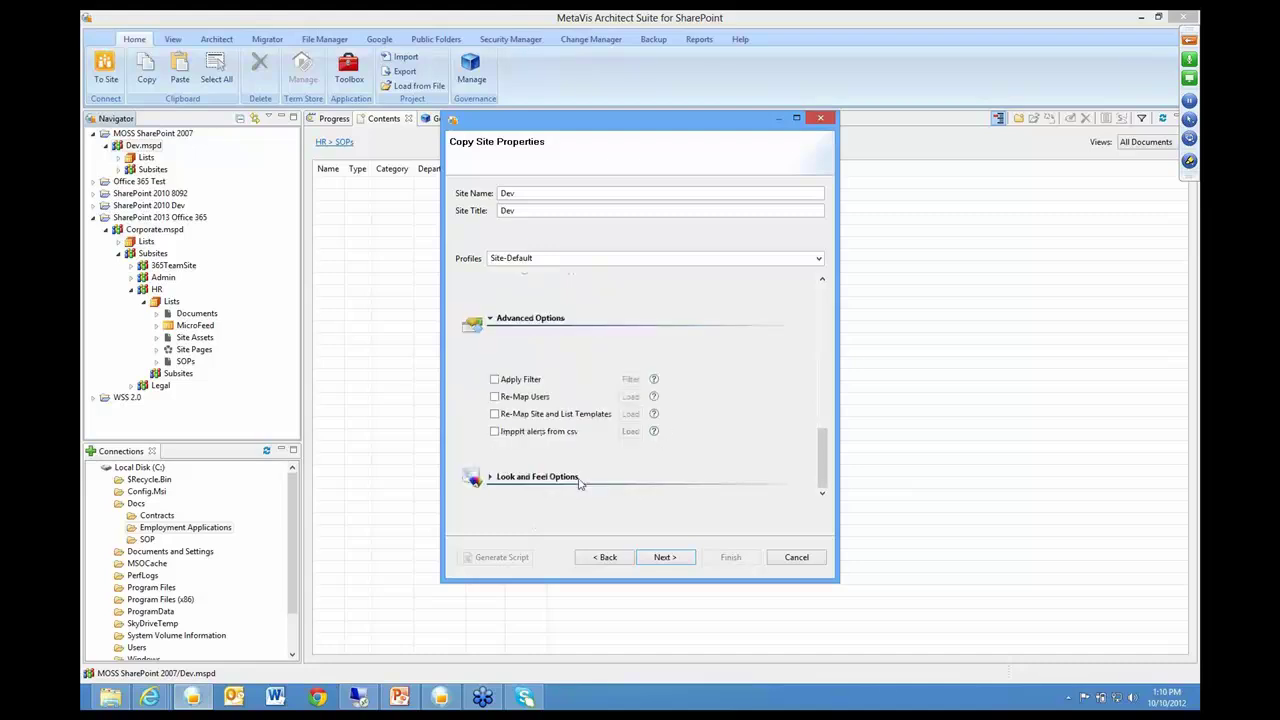
left_click(491, 478)
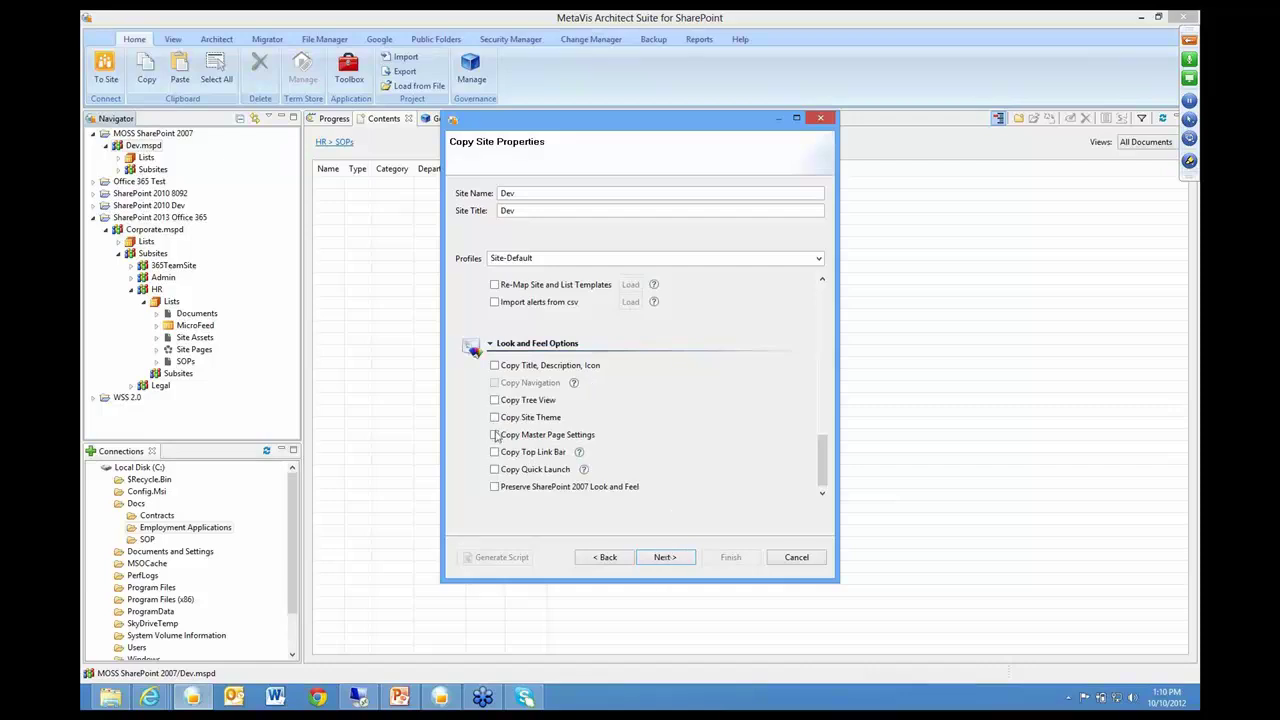
left_click(647, 557)
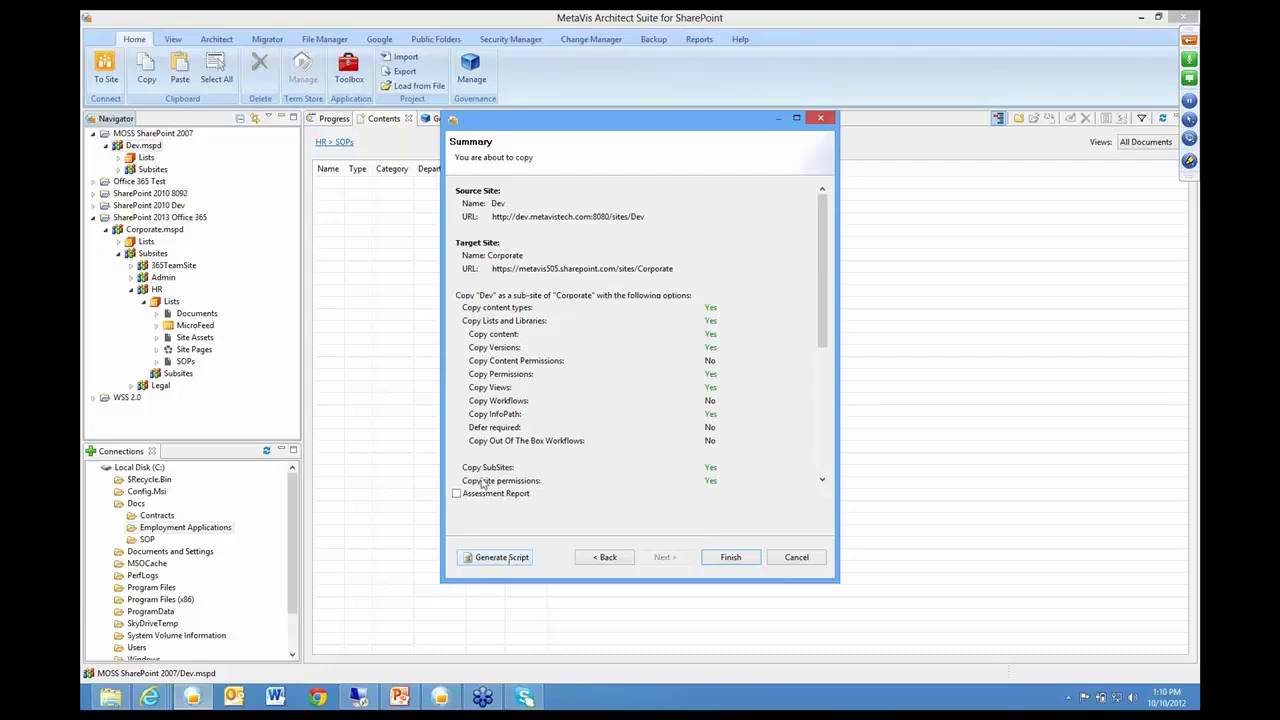
Generate the command line script for the site copy, examine its parameters and close it
left_click(502, 557)
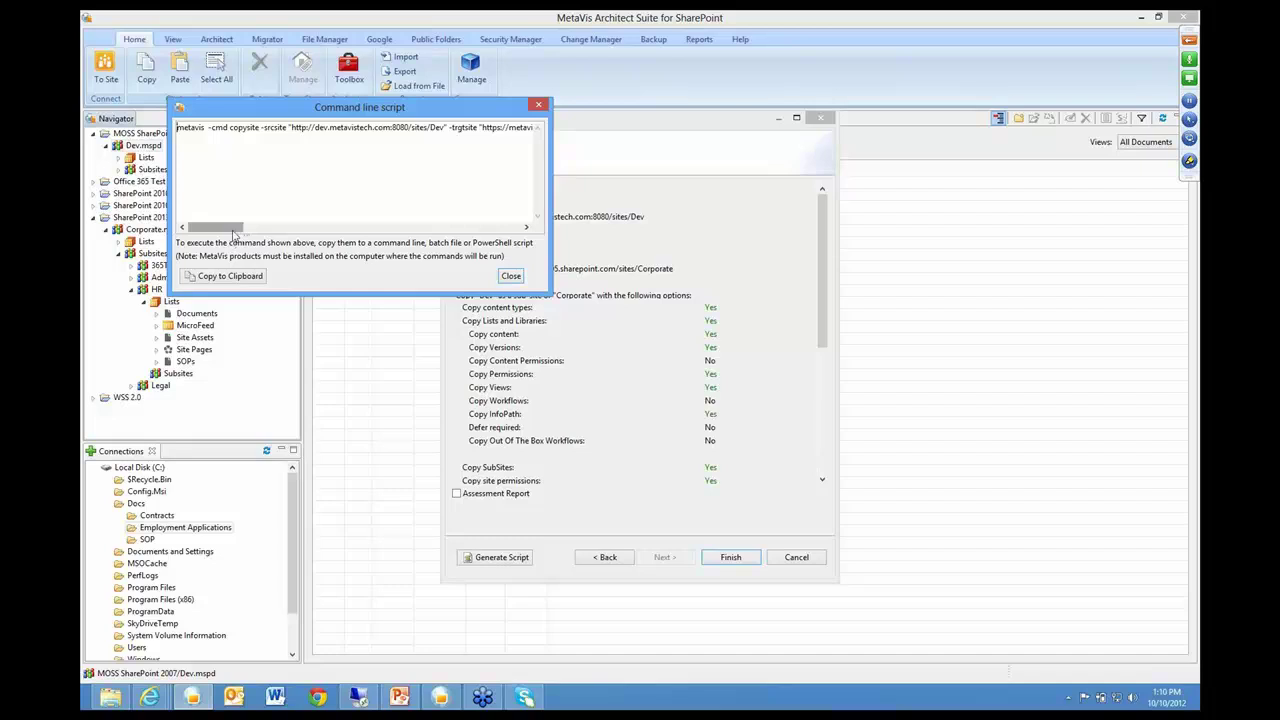
left_click_drag(233, 234, 301, 227)
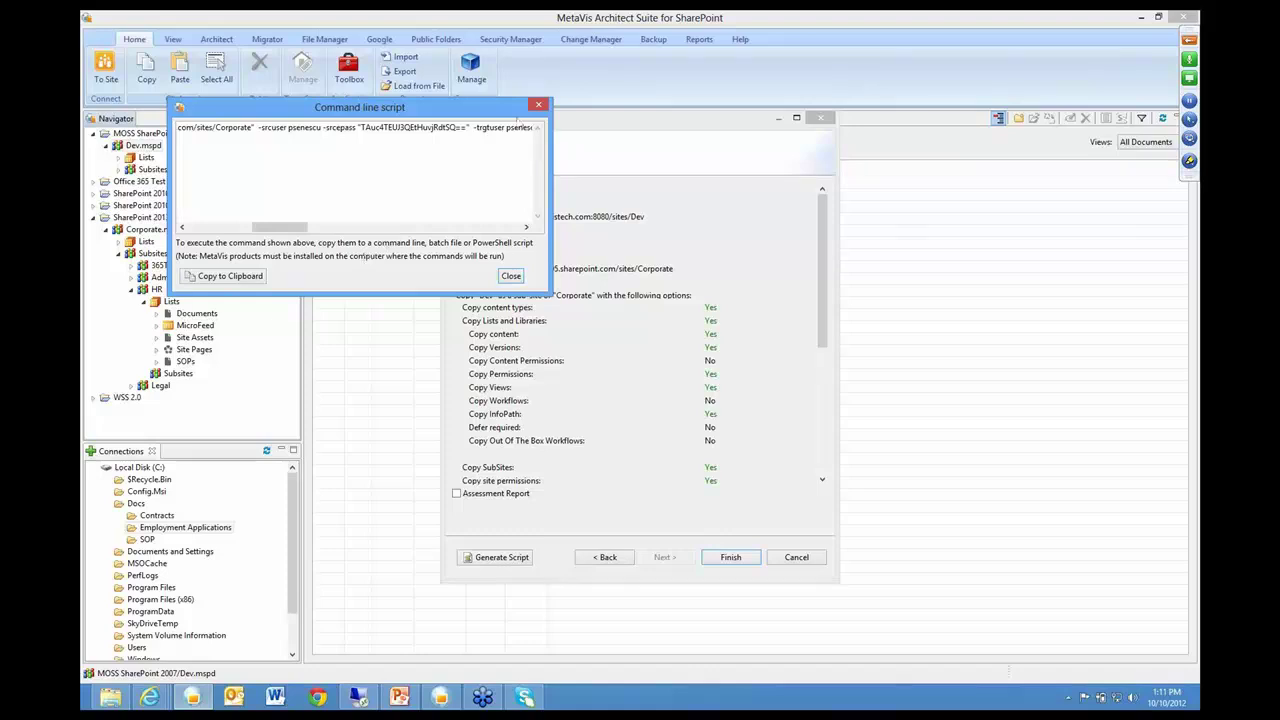
left_click(510, 277)
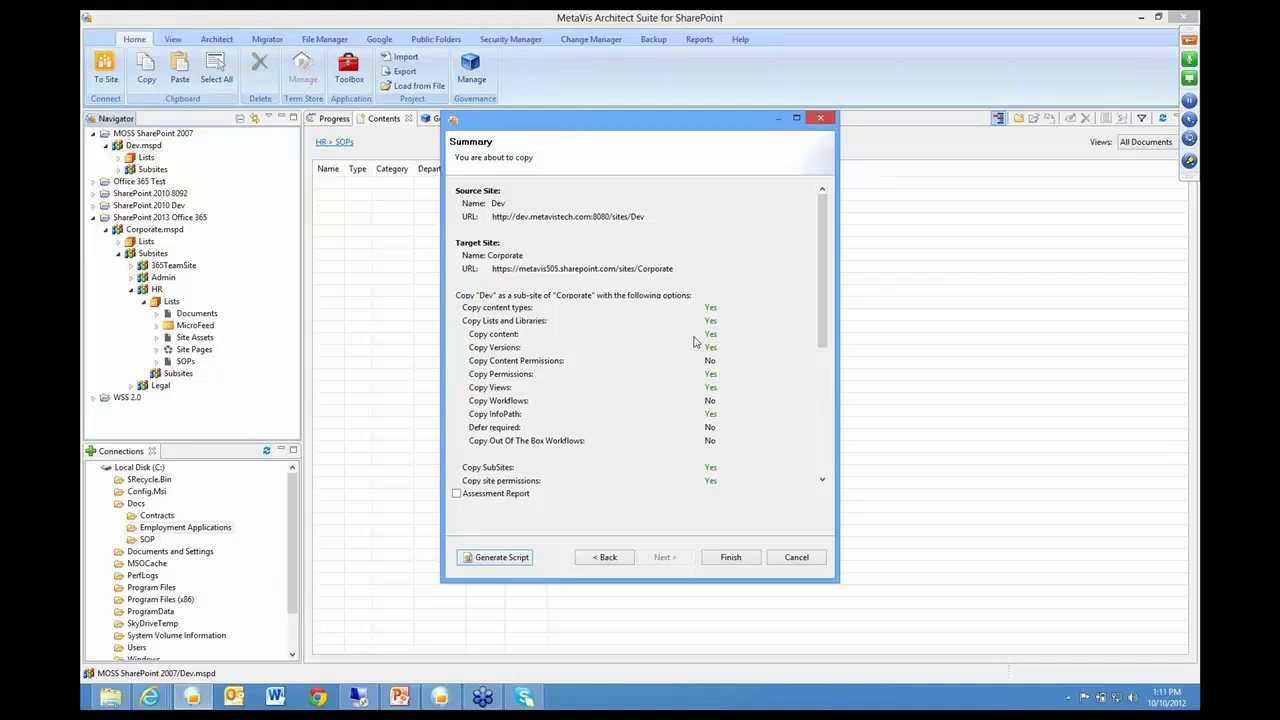
Enable the Assessment Report, save it over assessment2.csv in Documents, and run the assessment in the background
left_click(456, 495)
left_click(731, 558)
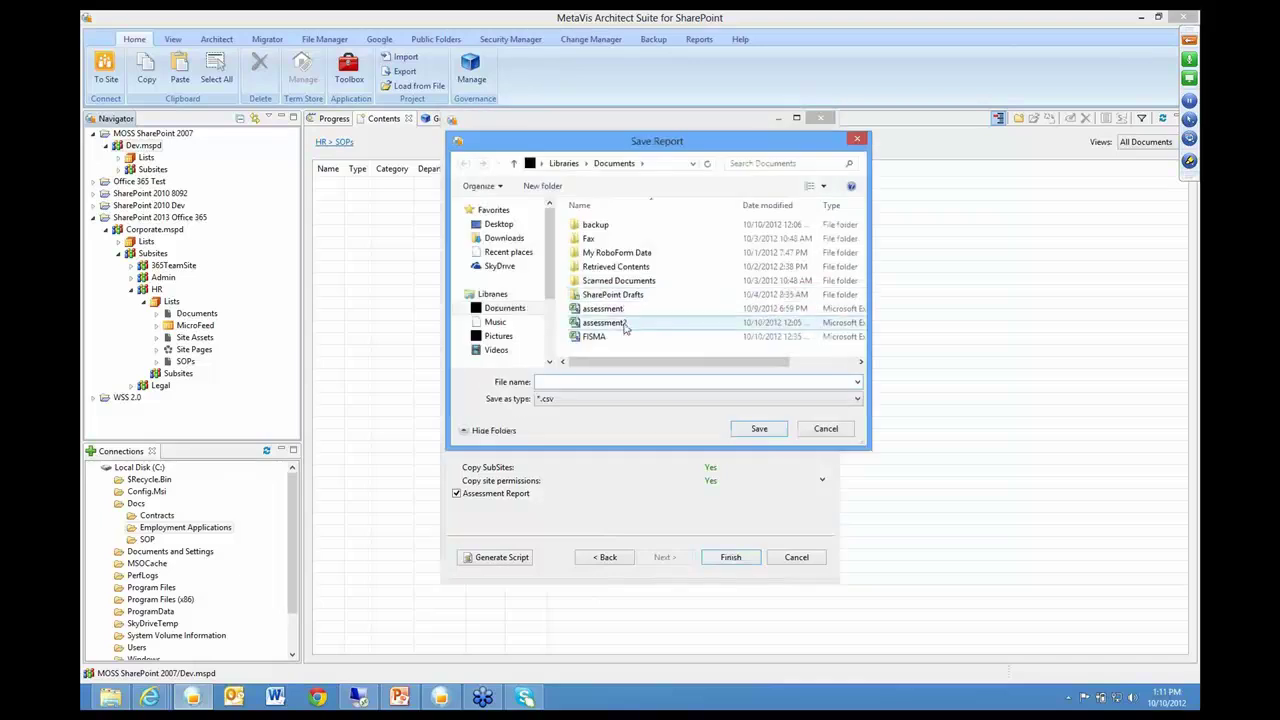
left_click(757, 429)
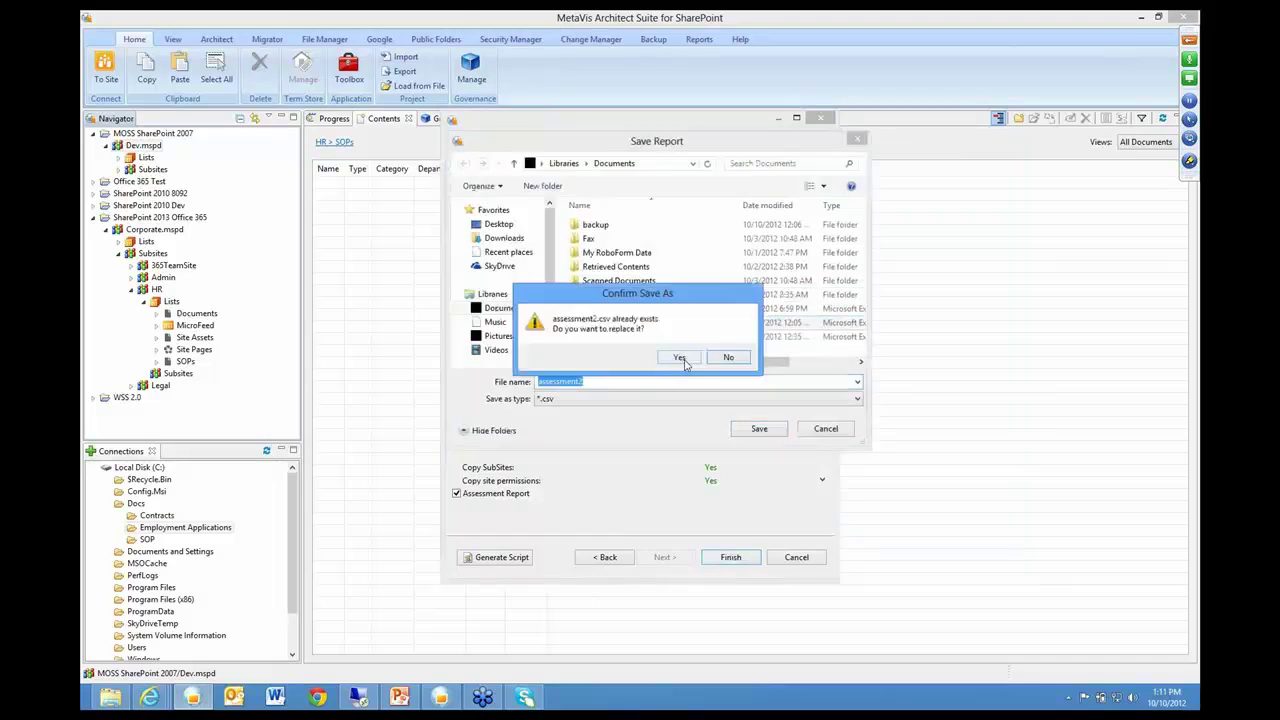
left_click(680, 358)
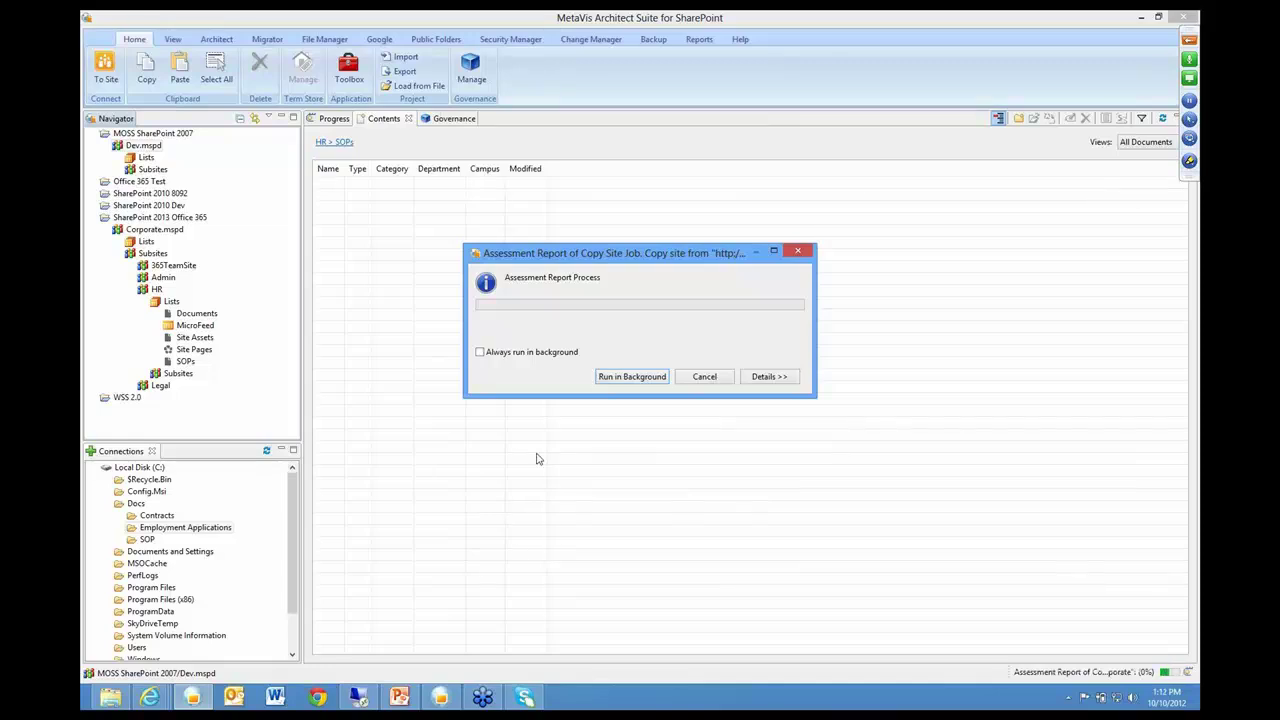
left_click(627, 384)
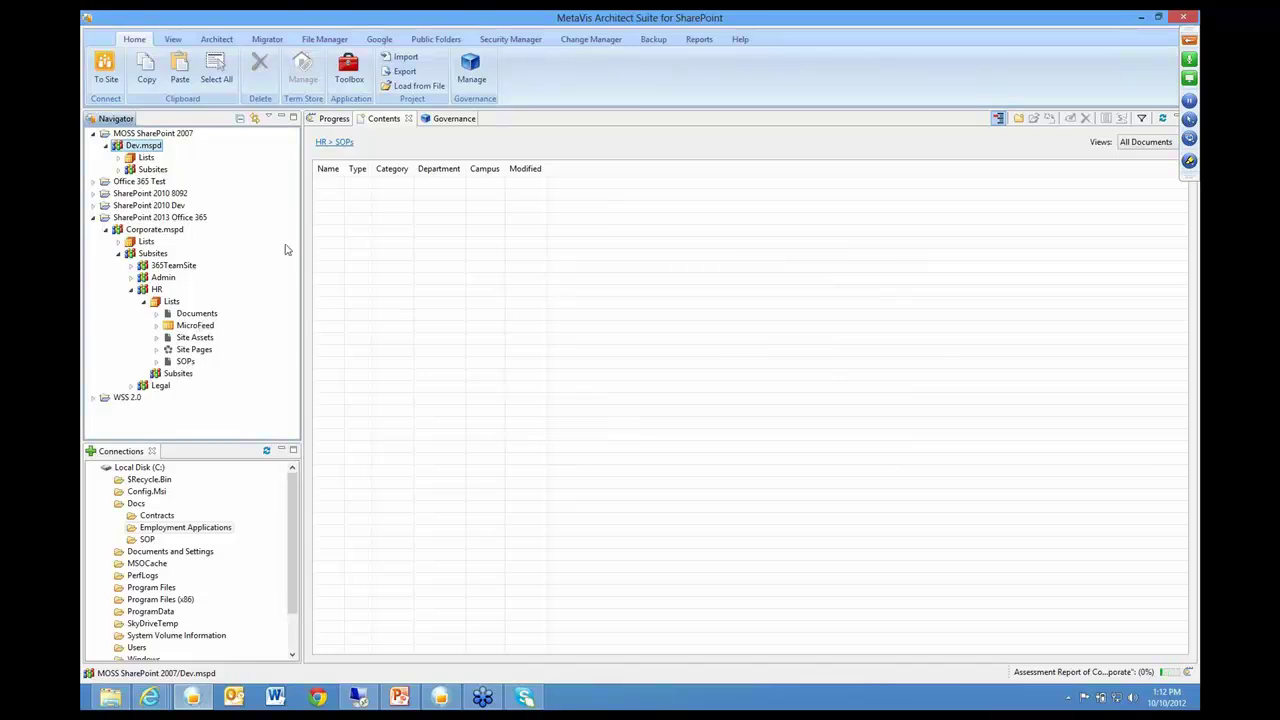
Switch to File Explorer and copy files SOP001 through SOP010 from C:\Docs\SOP into the HR site's SOPs library
left_click(112, 698)
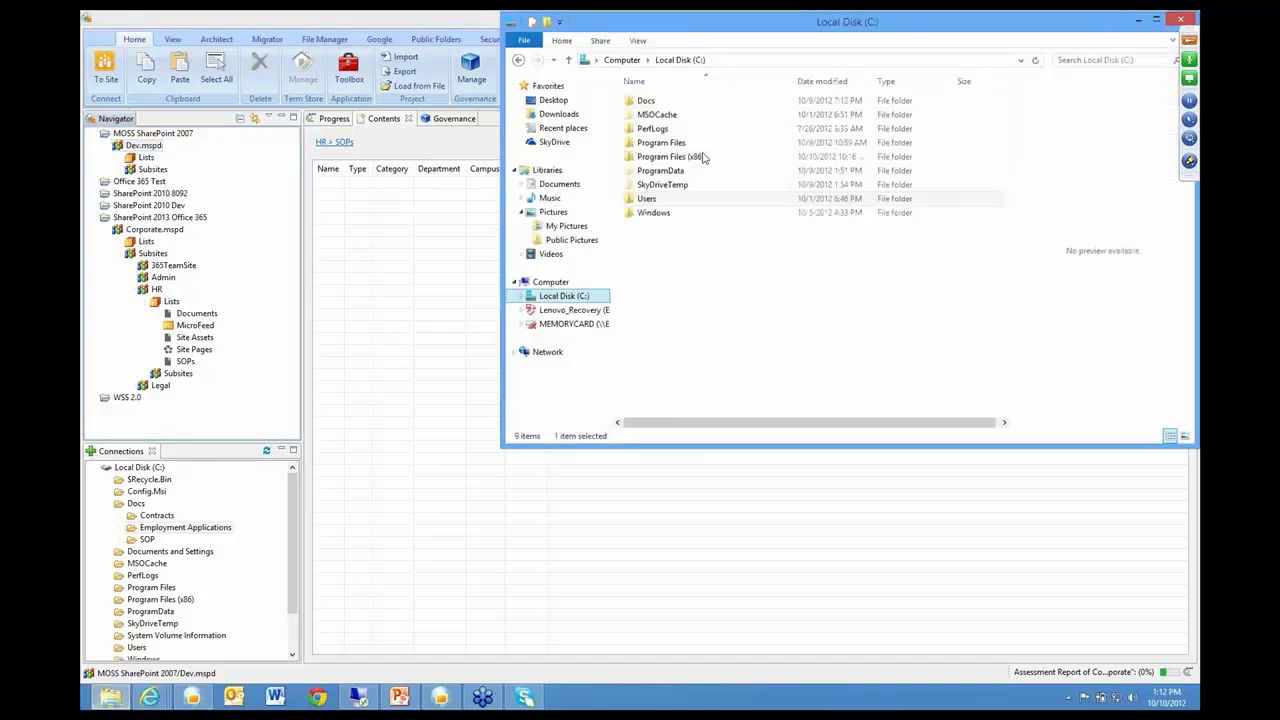
left_click(653, 104)
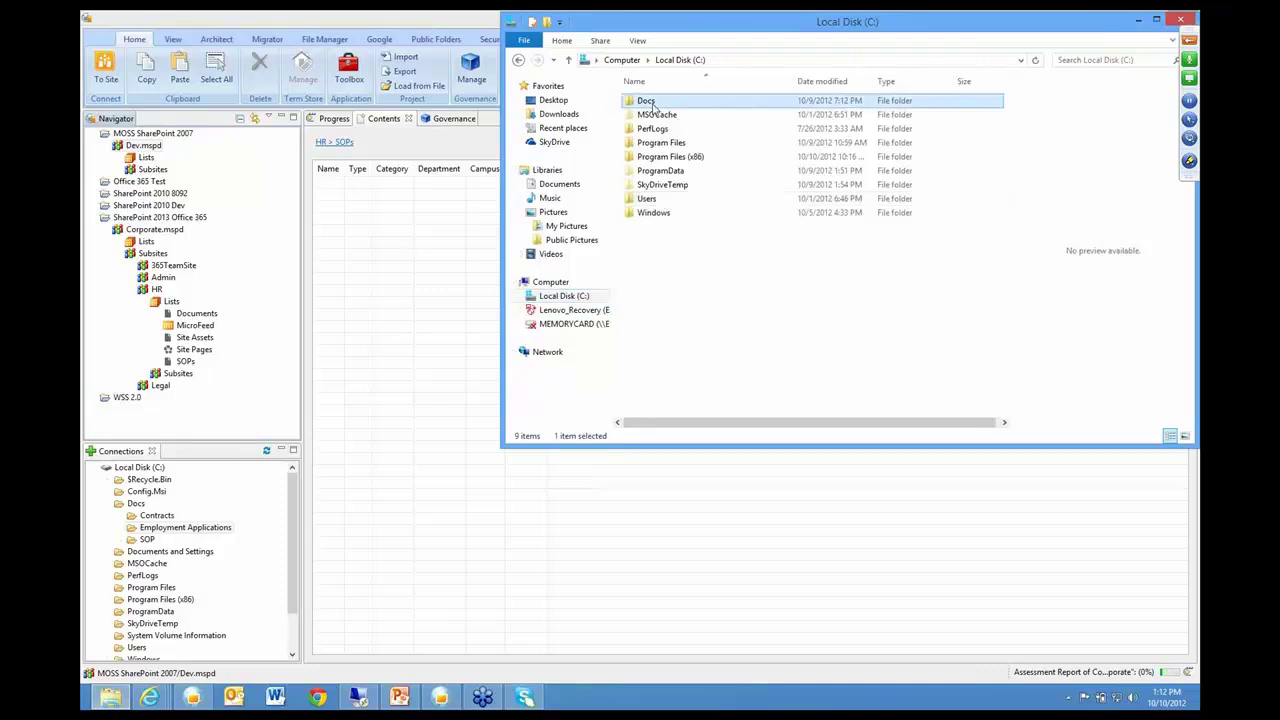
double_click(652, 103)
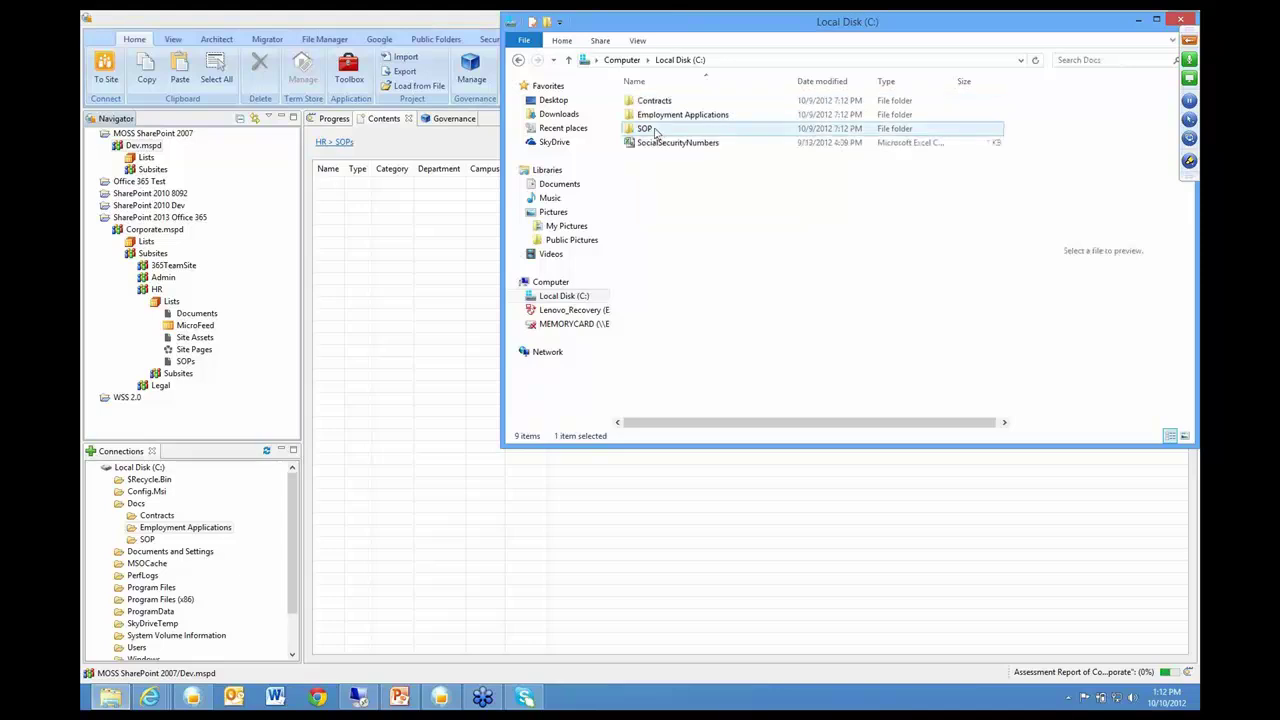
double_click(648, 128)
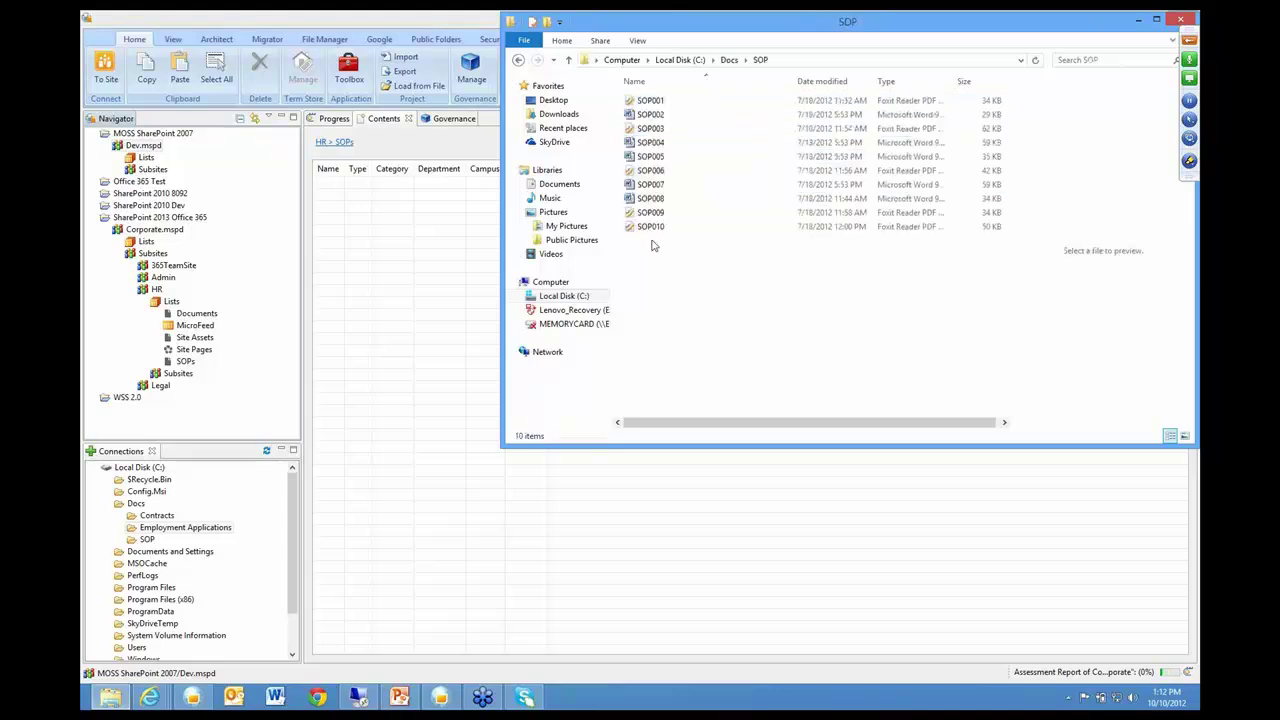
left_click(645, 101)
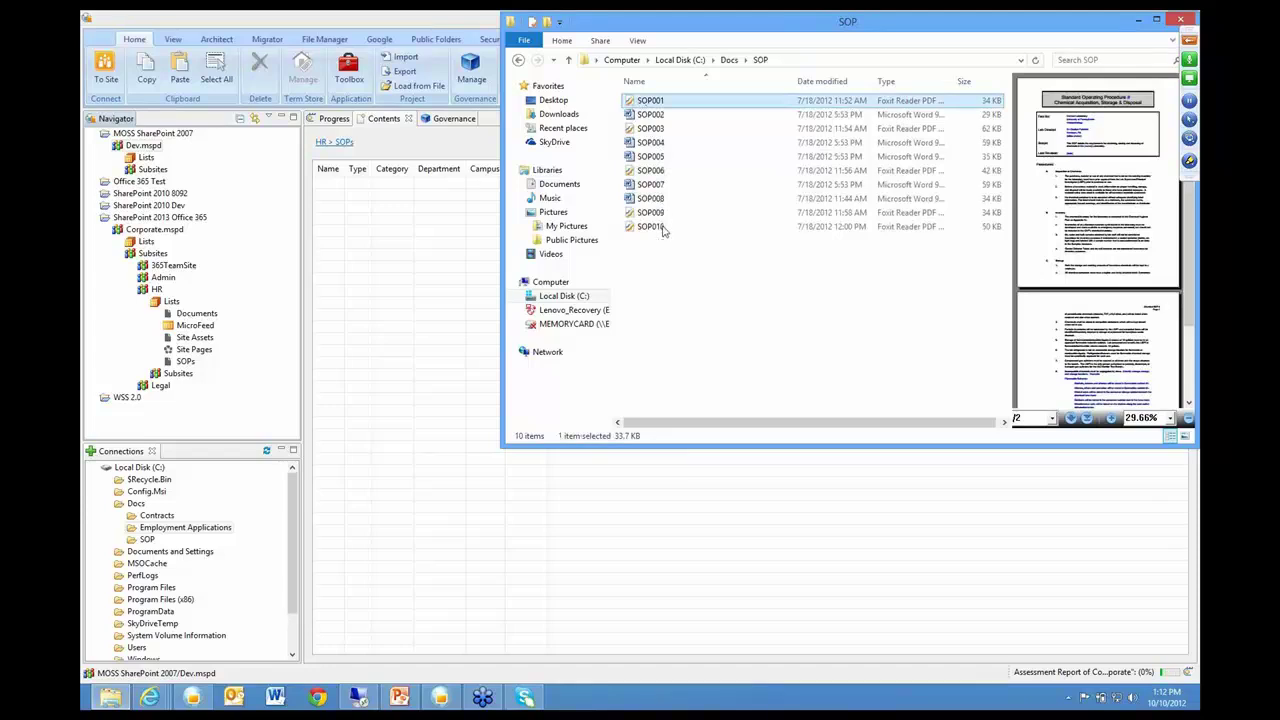
left_click(662, 228, "shift")
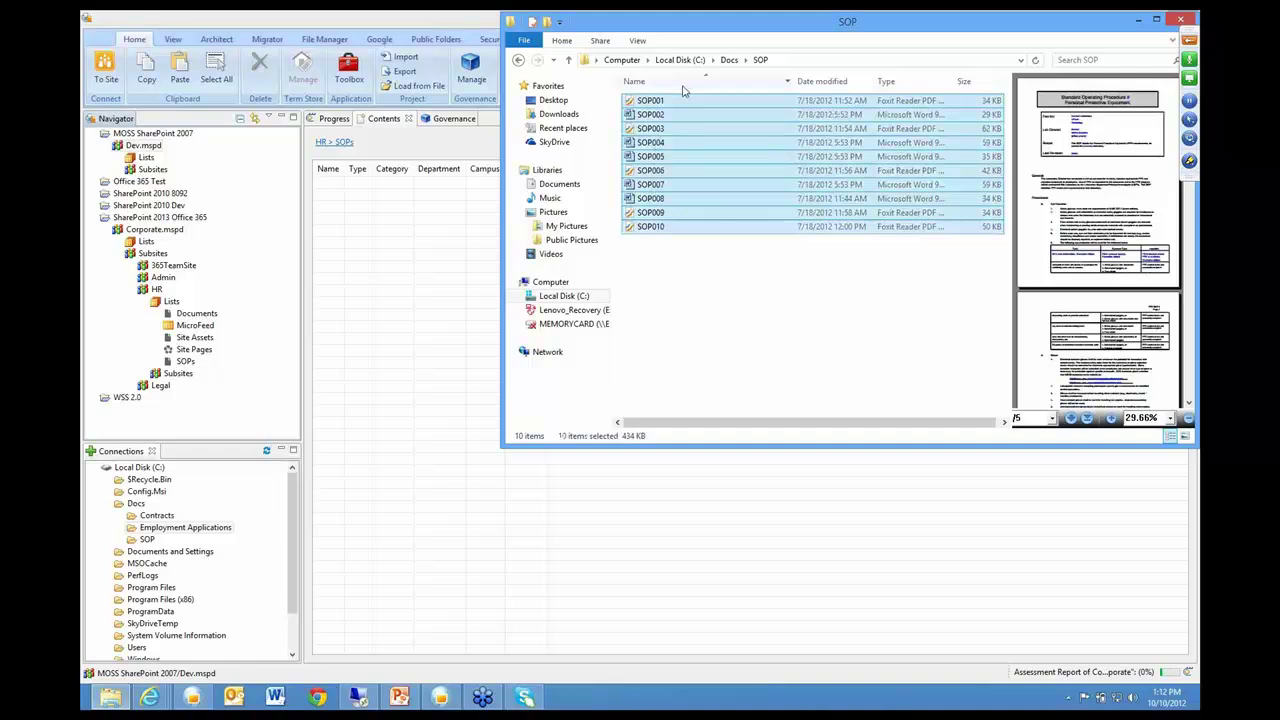
left_click_drag(658, 133, 183, 368)
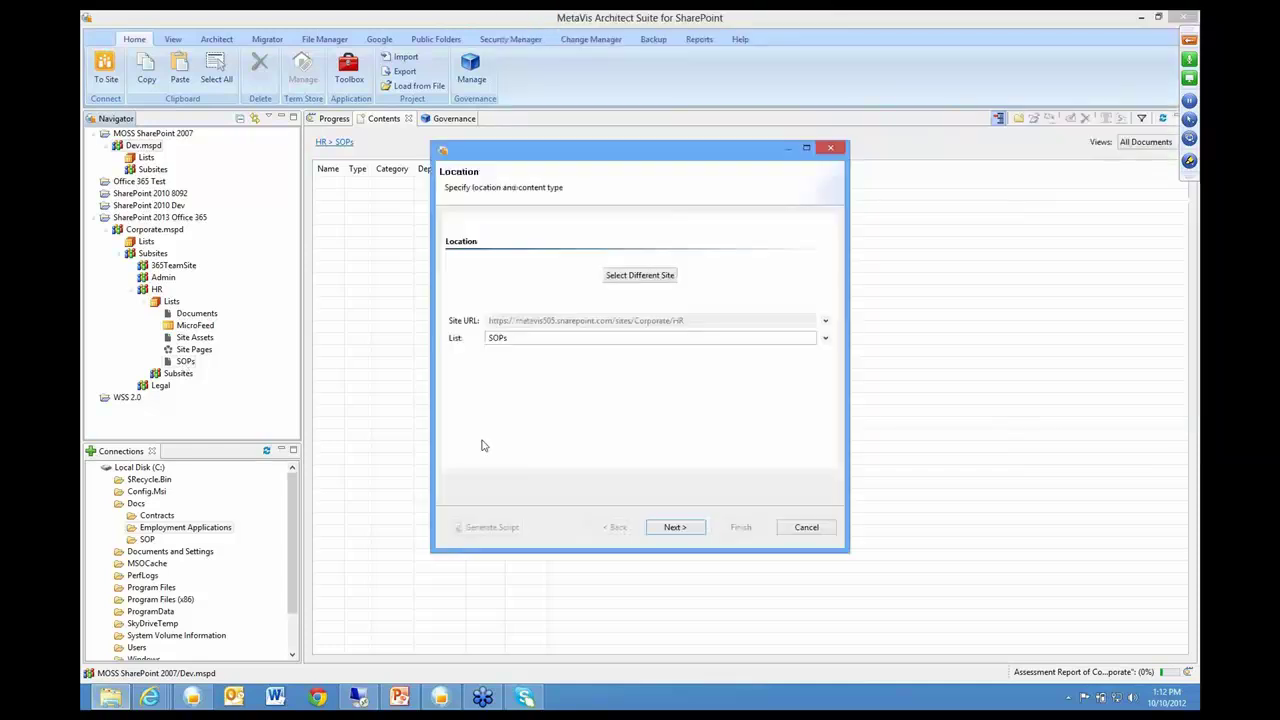
Accept the HR site's SOPs list as target location and set the Campus and Department fields to Auto Tag
left_click(676, 527)
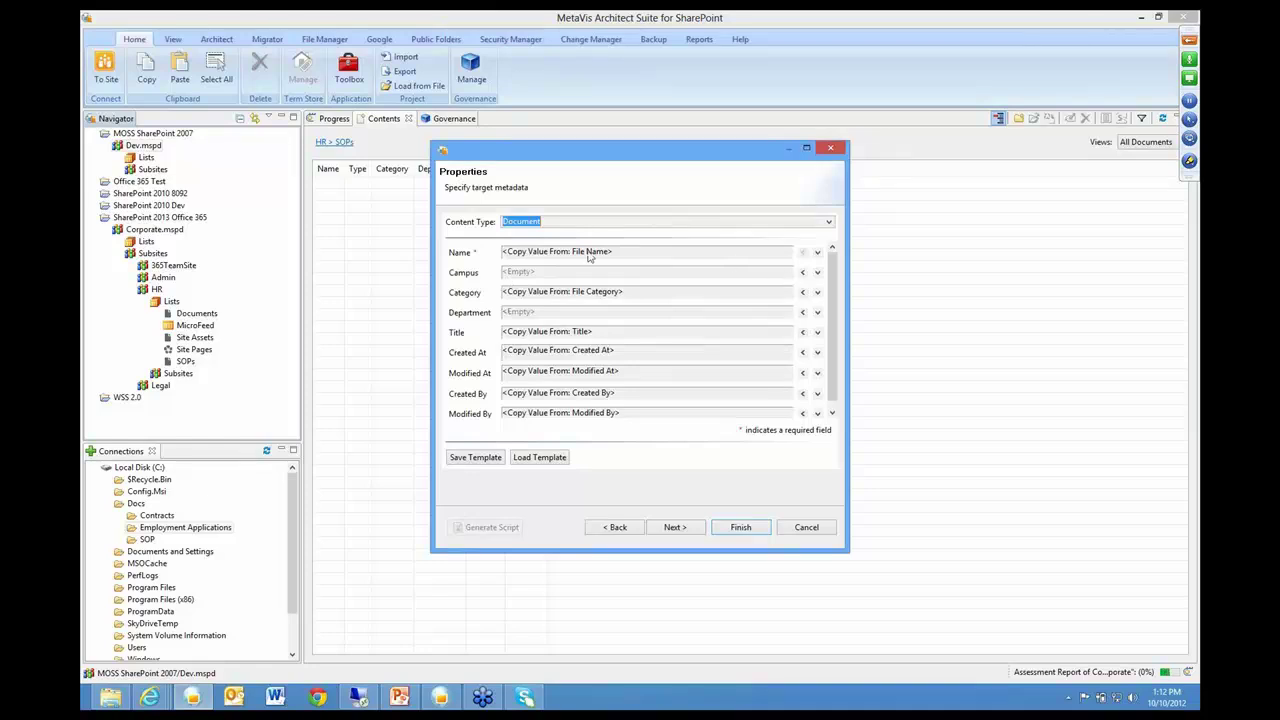
left_click(818, 273)
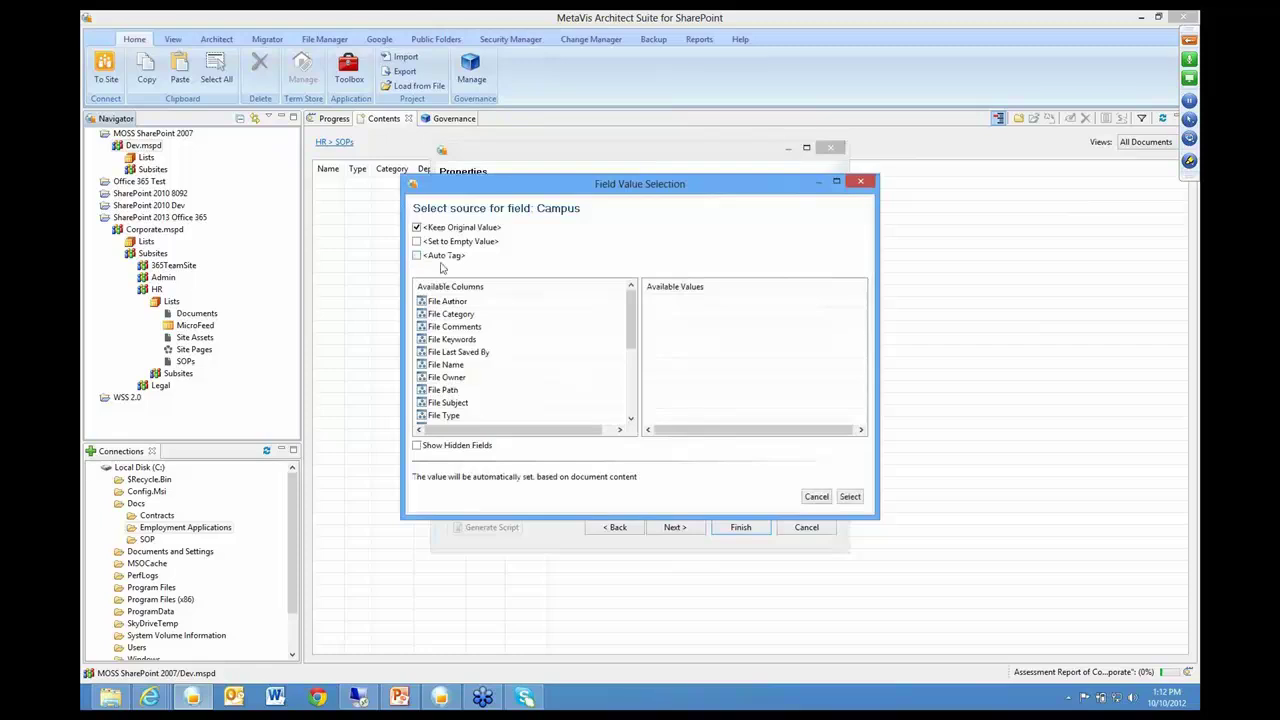
left_click(441, 262)
left_click(849, 497)
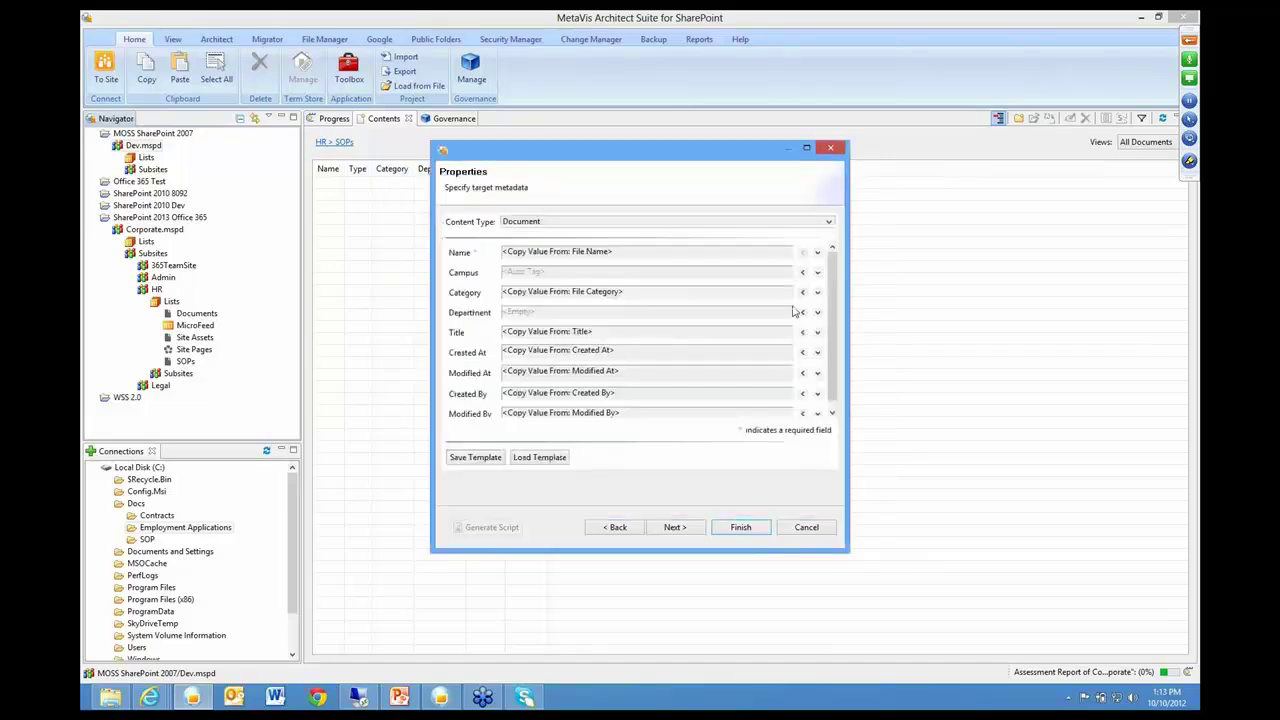
left_click(817, 313)
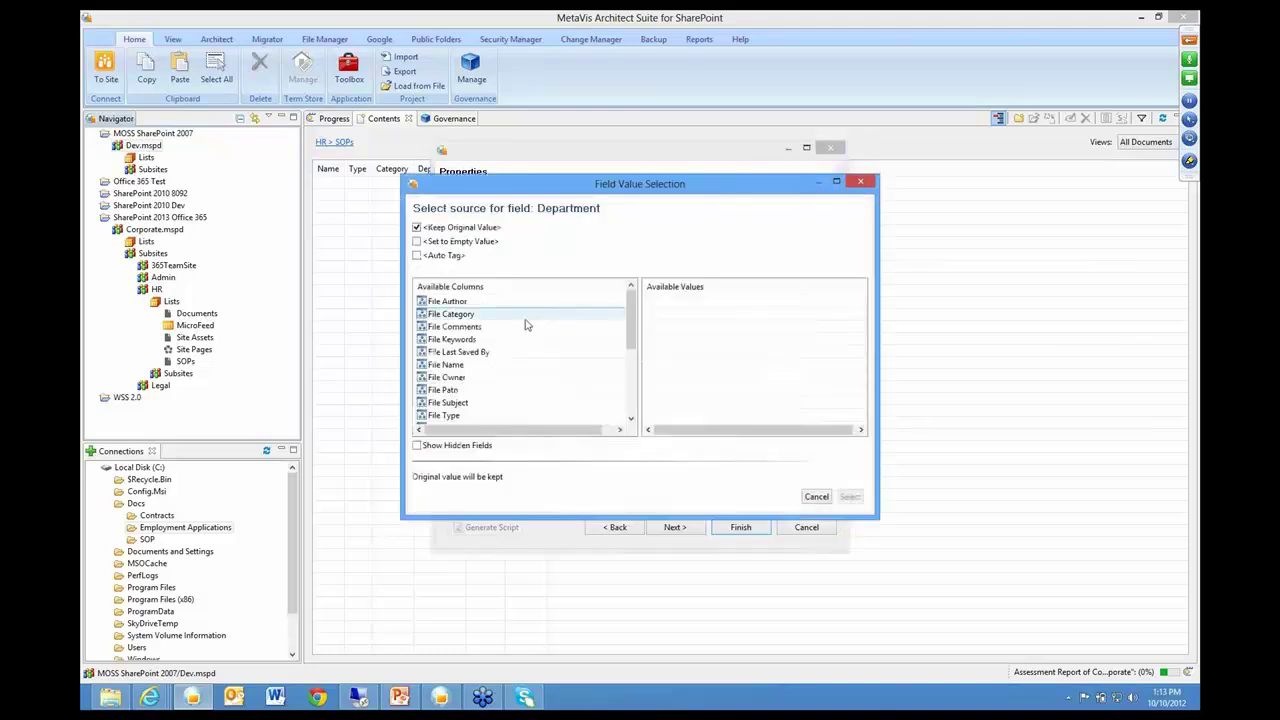
left_click(417, 256)
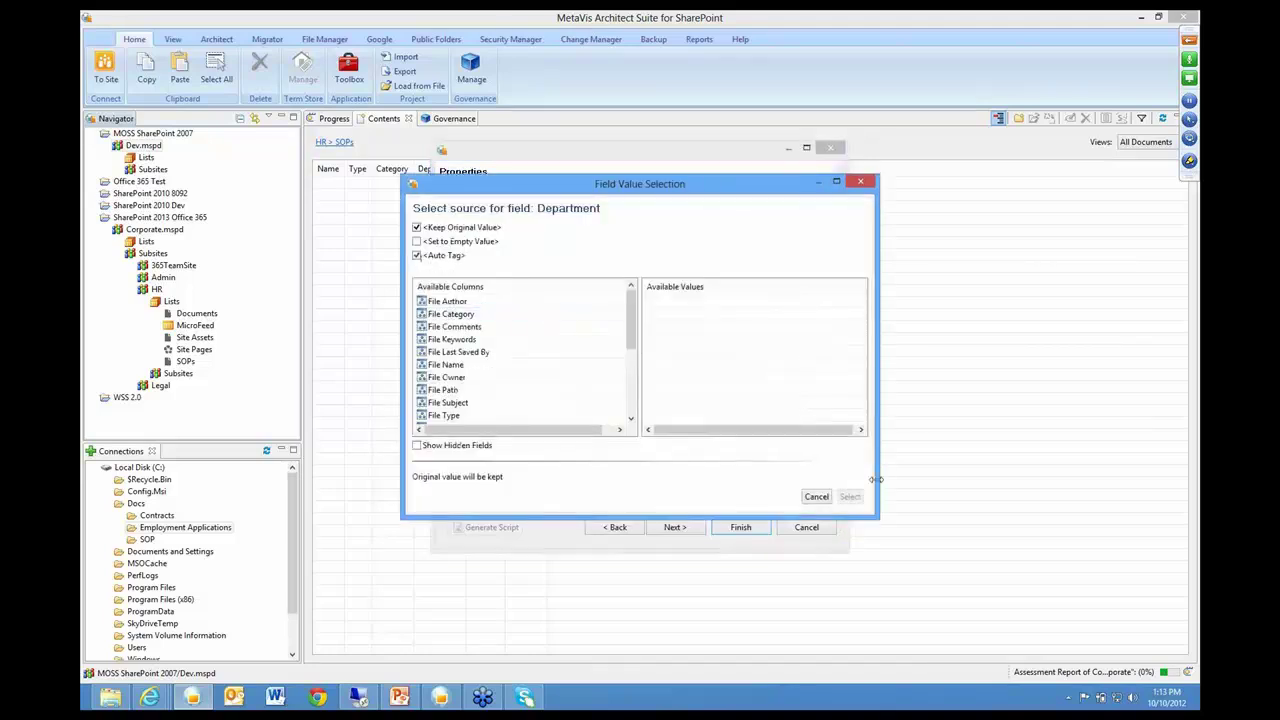
left_click_drag(875, 479, 853, 505)
left_click(858, 508)
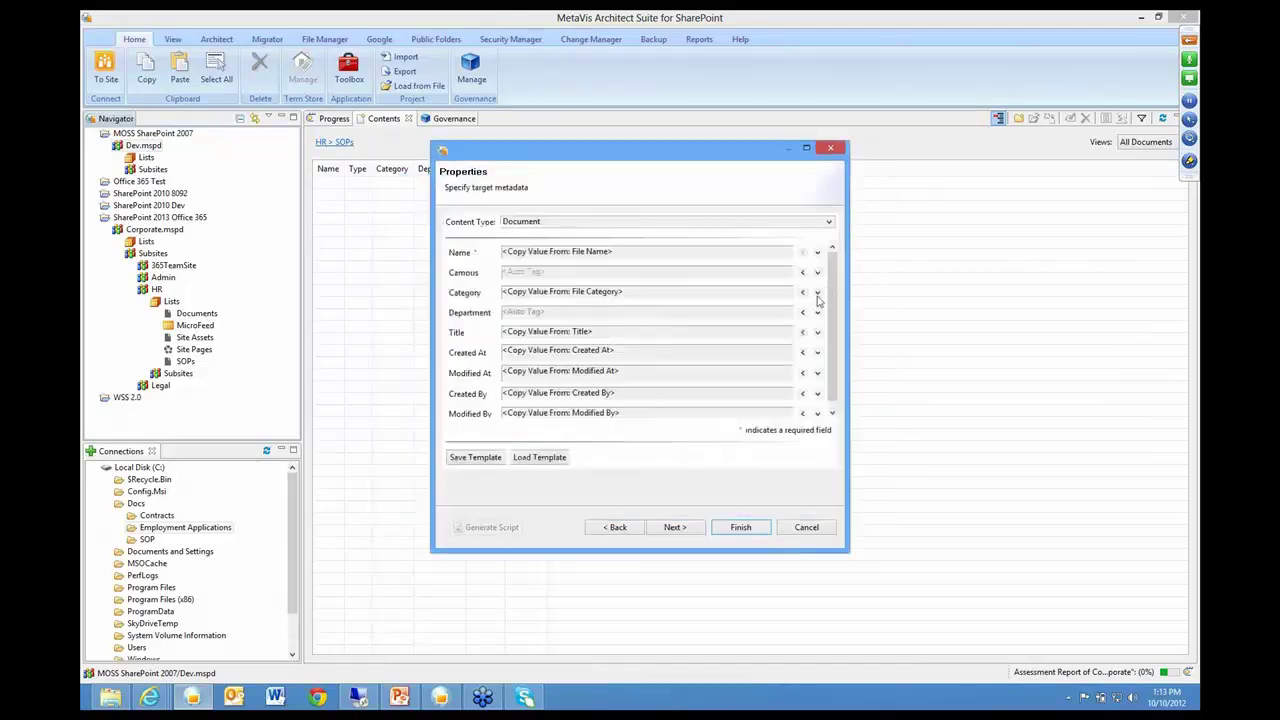
Set the Category field to Auto Tag and run the upload of the SOP documents with the Item-Default profile
left_click(817, 293)
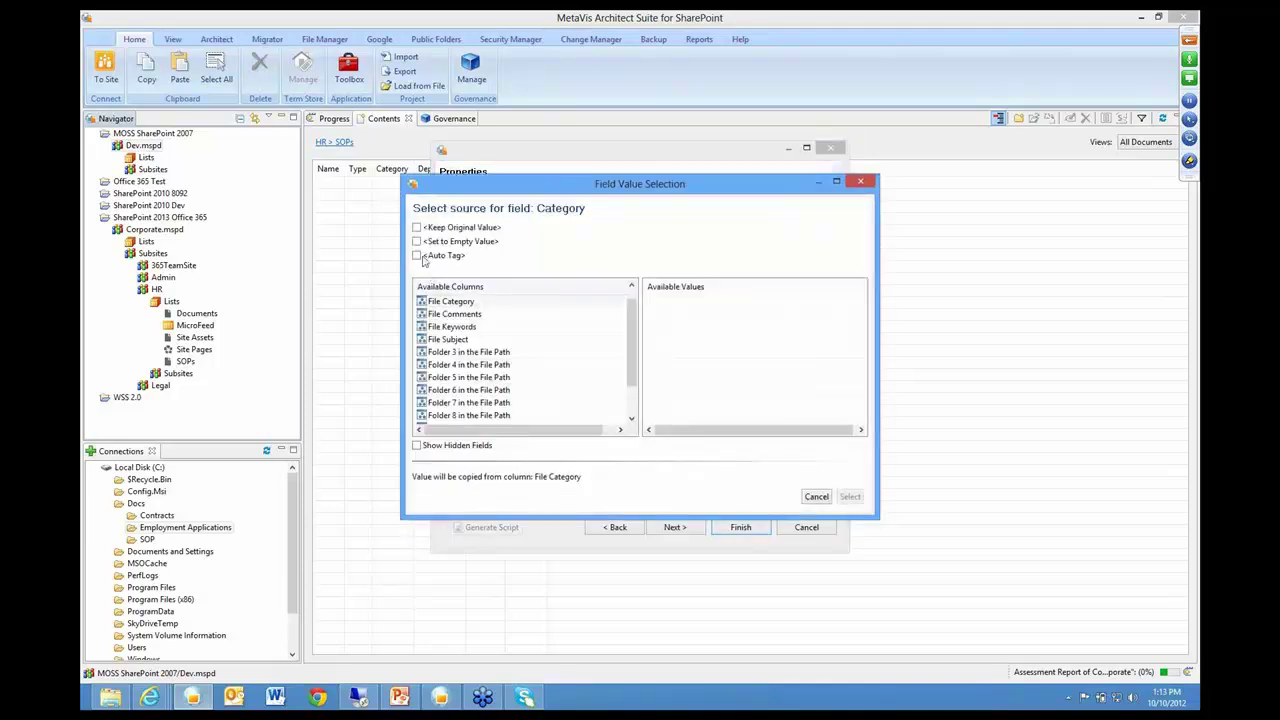
left_click(417, 255)
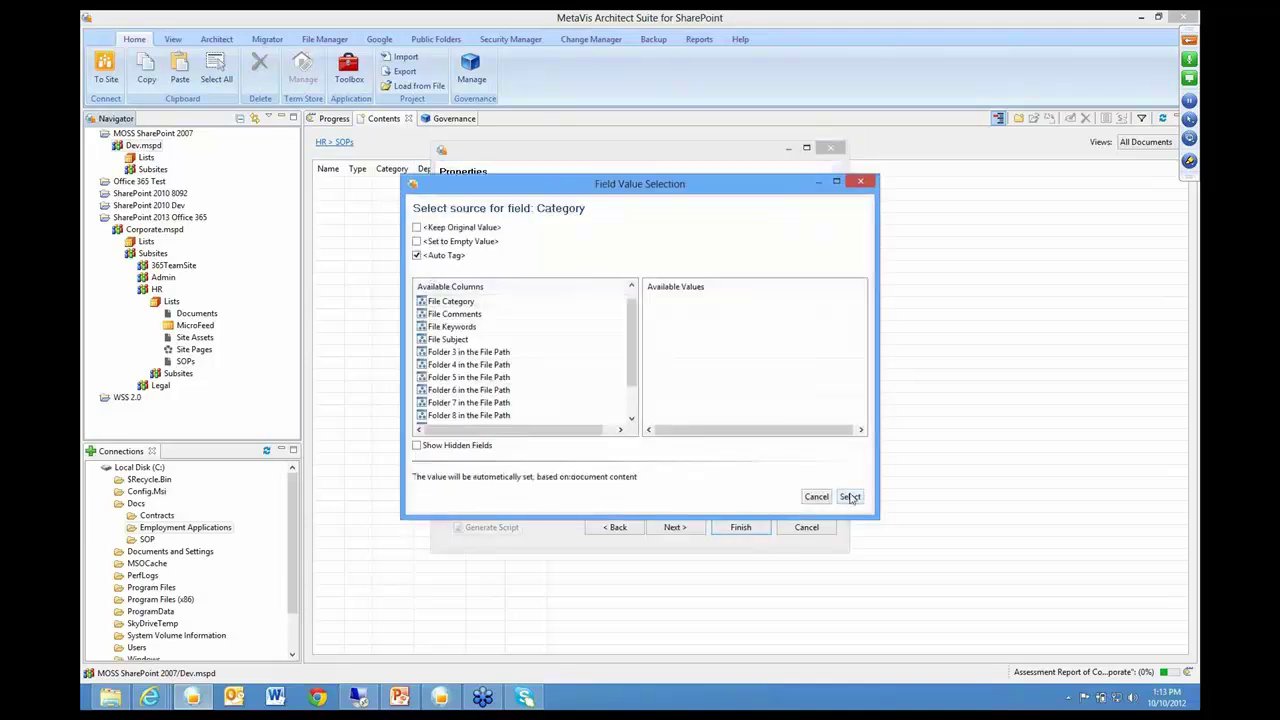
left_click(850, 497)
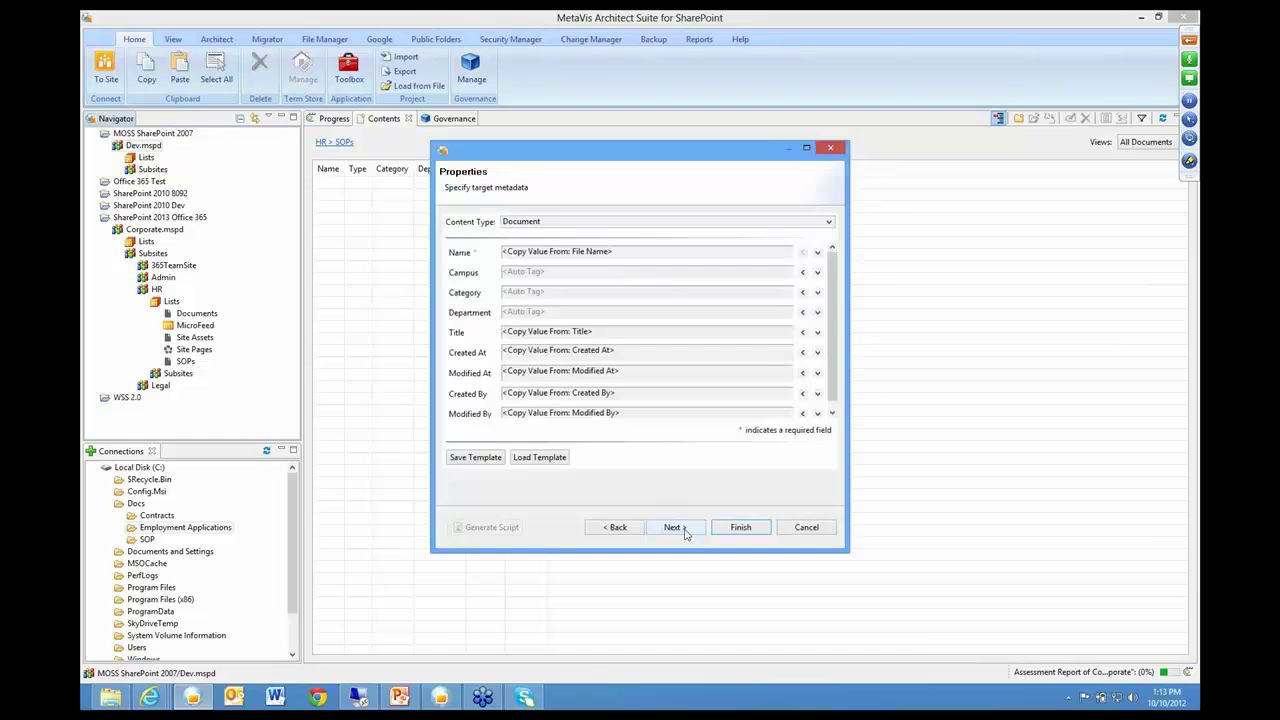
left_click(674, 527)
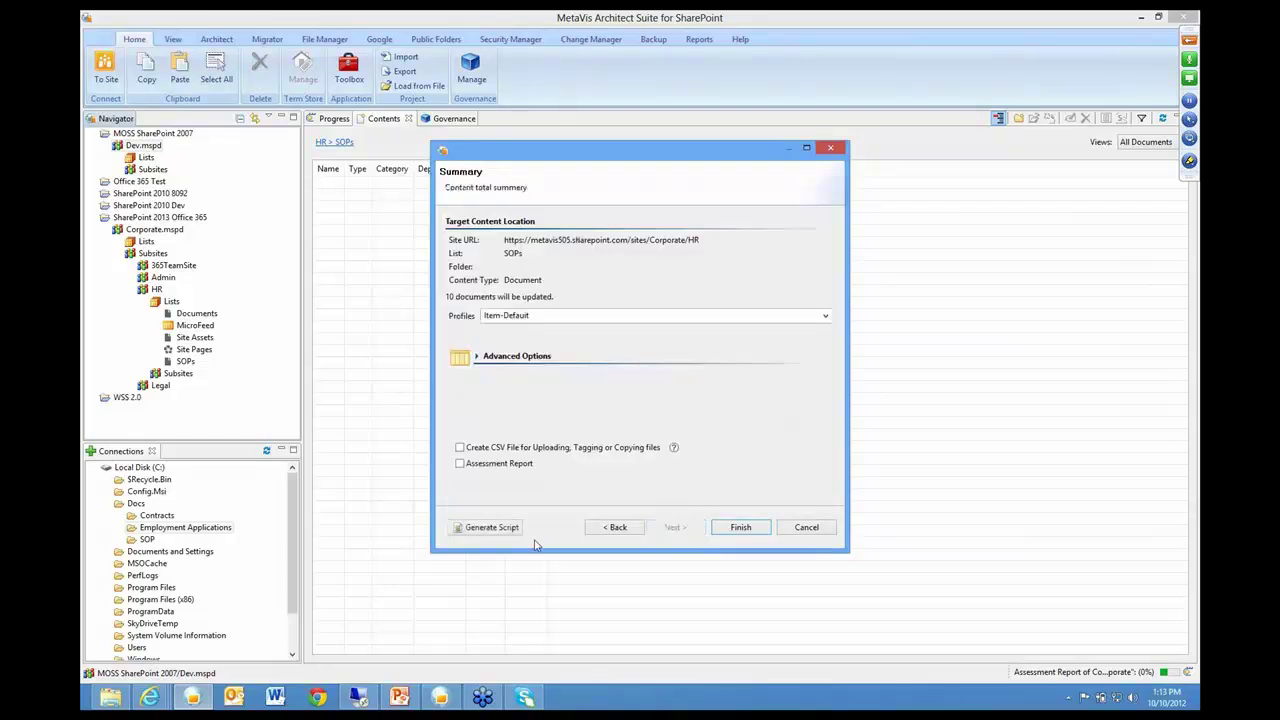
left_click(741, 527)
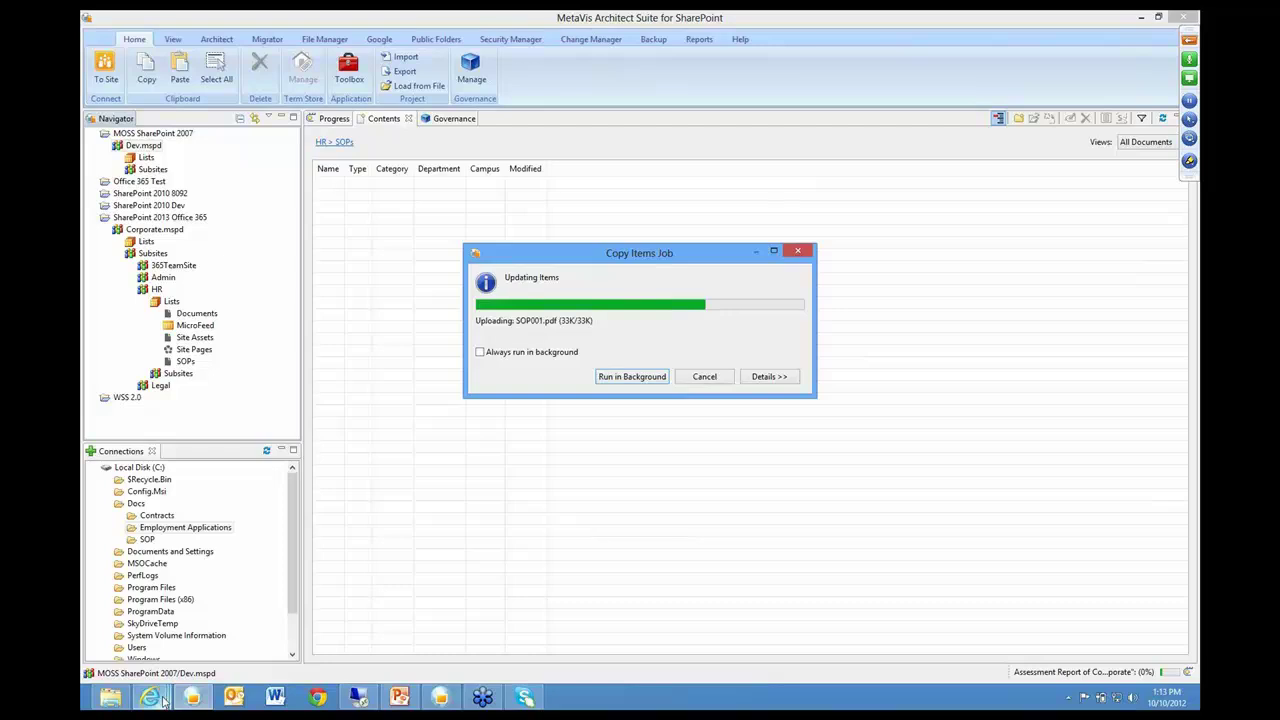
Switch to Internet Explorer, refresh the SOPs library to examine the tagged metadata, and open the SOP002 document
left_click(163, 700)
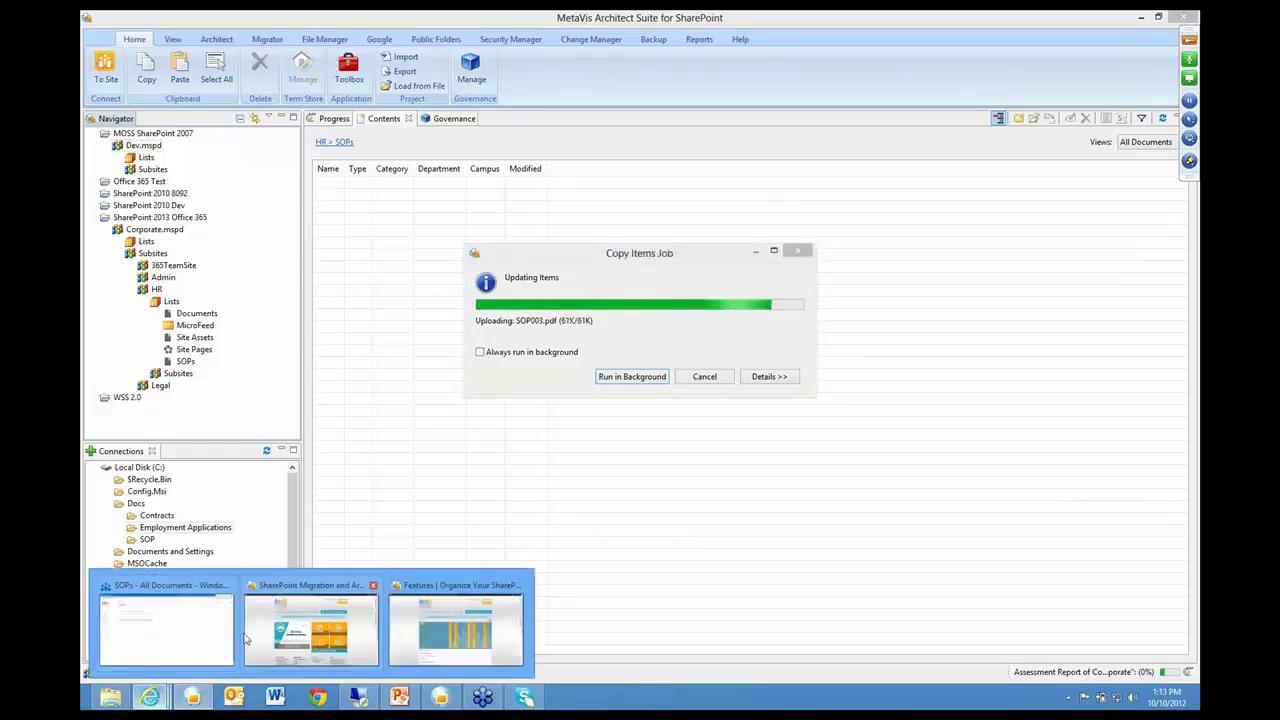
left_click(228, 632)
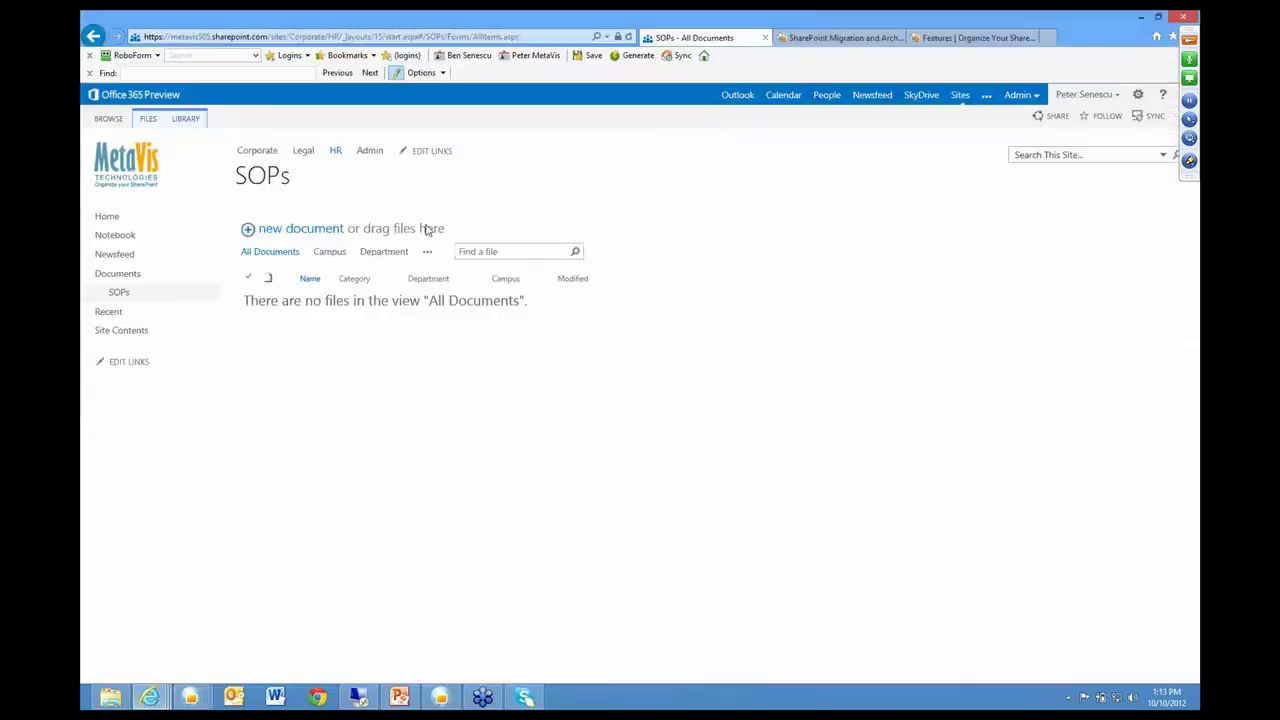
left_click(438, 697)
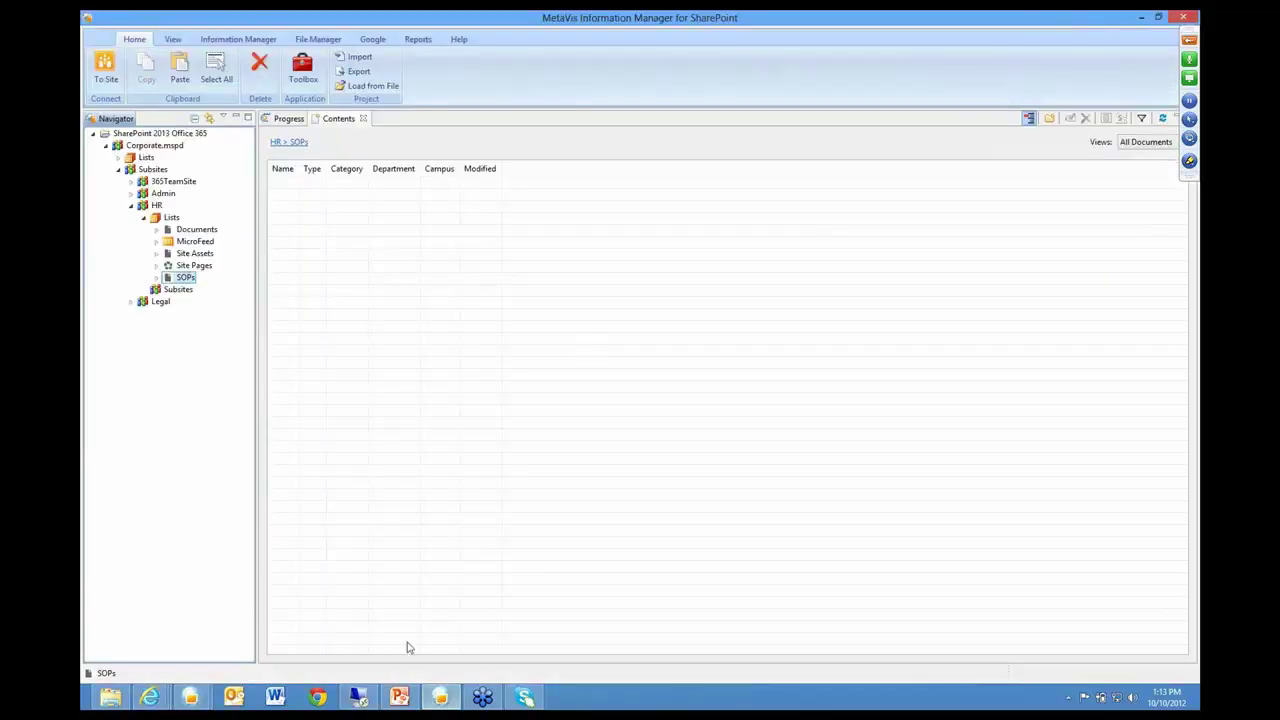
mouse_move(150, 698)
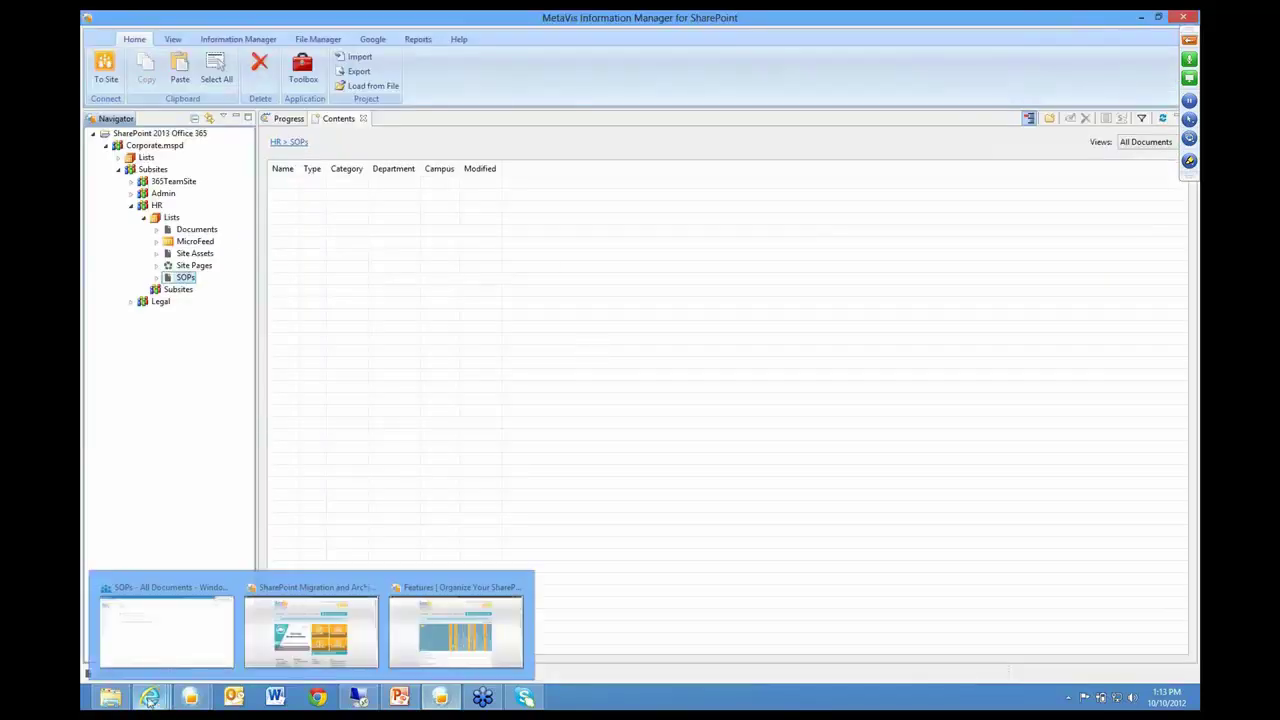
left_click(166, 630)
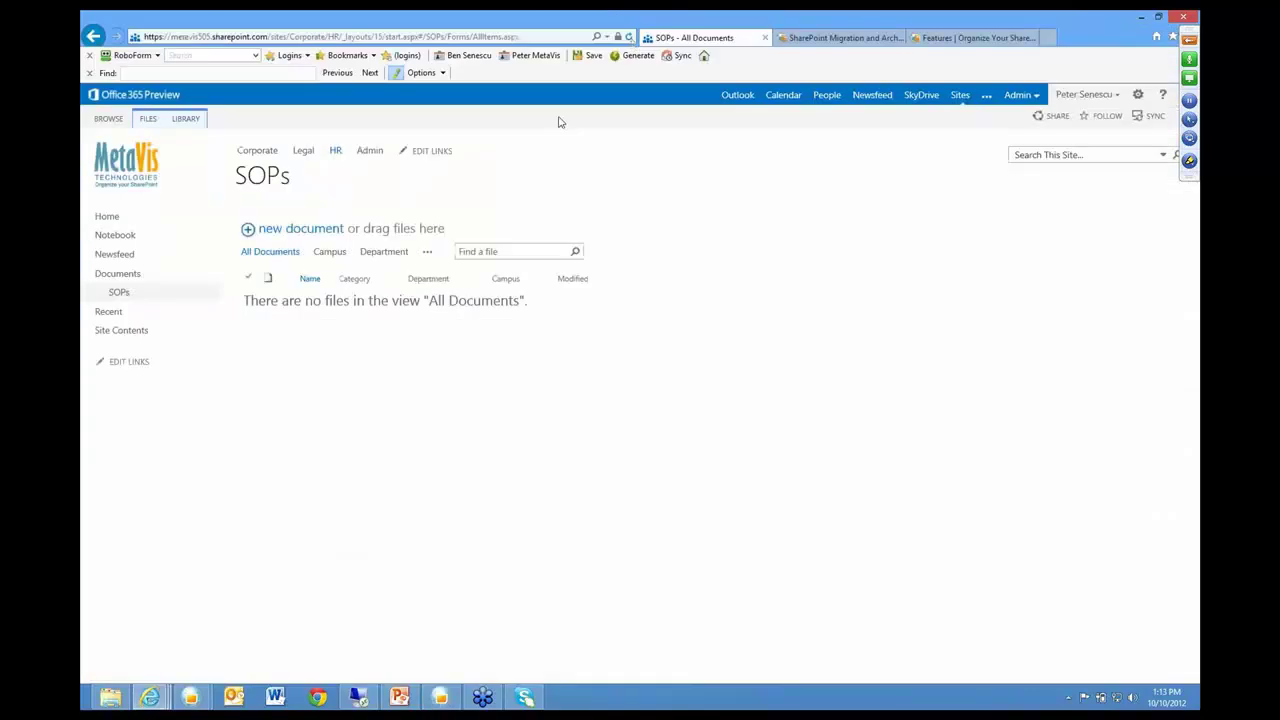
key("F5")
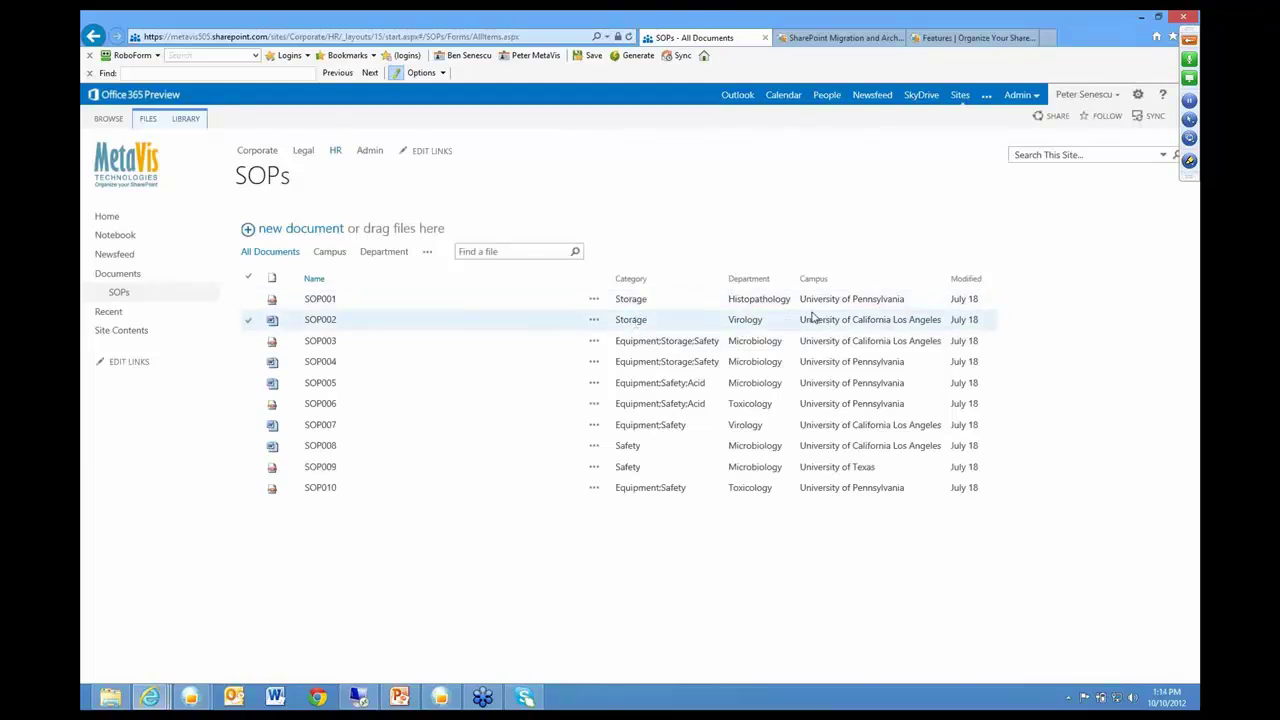
left_click(309, 321)
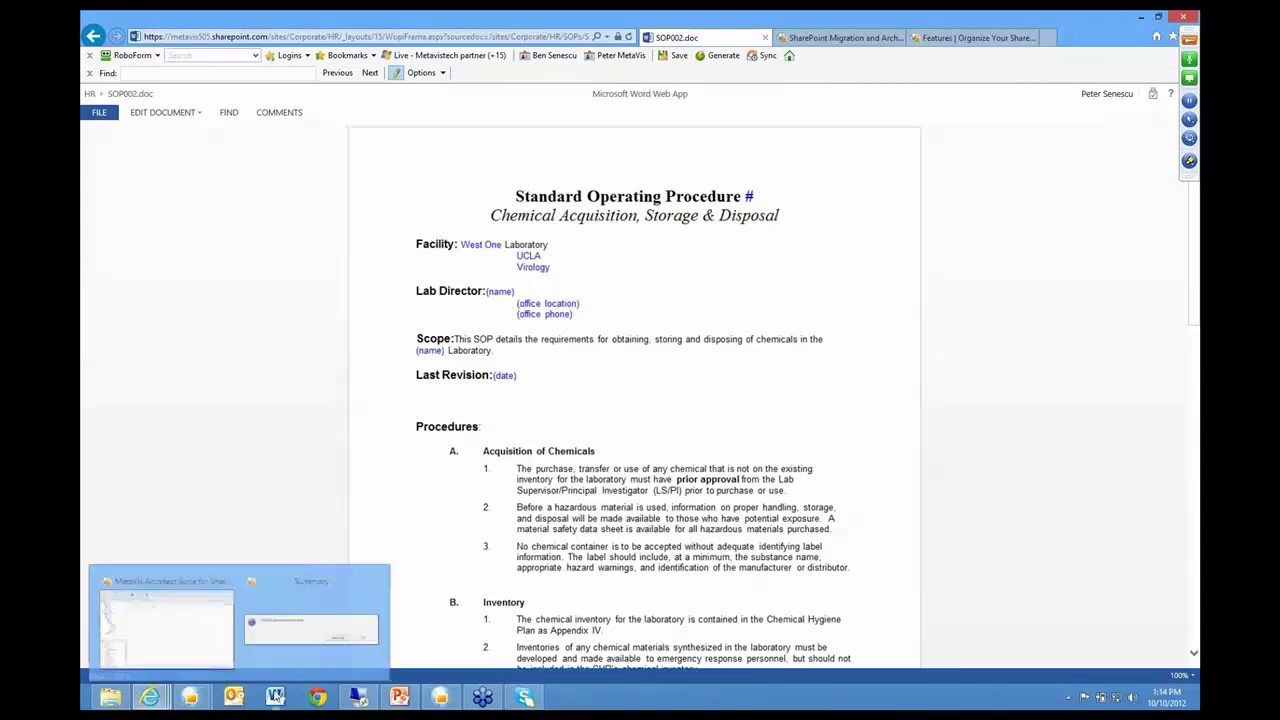
Switch to MetaVis Information Manager and load the contents of the HR site's SOPs library
left_click(440, 697)
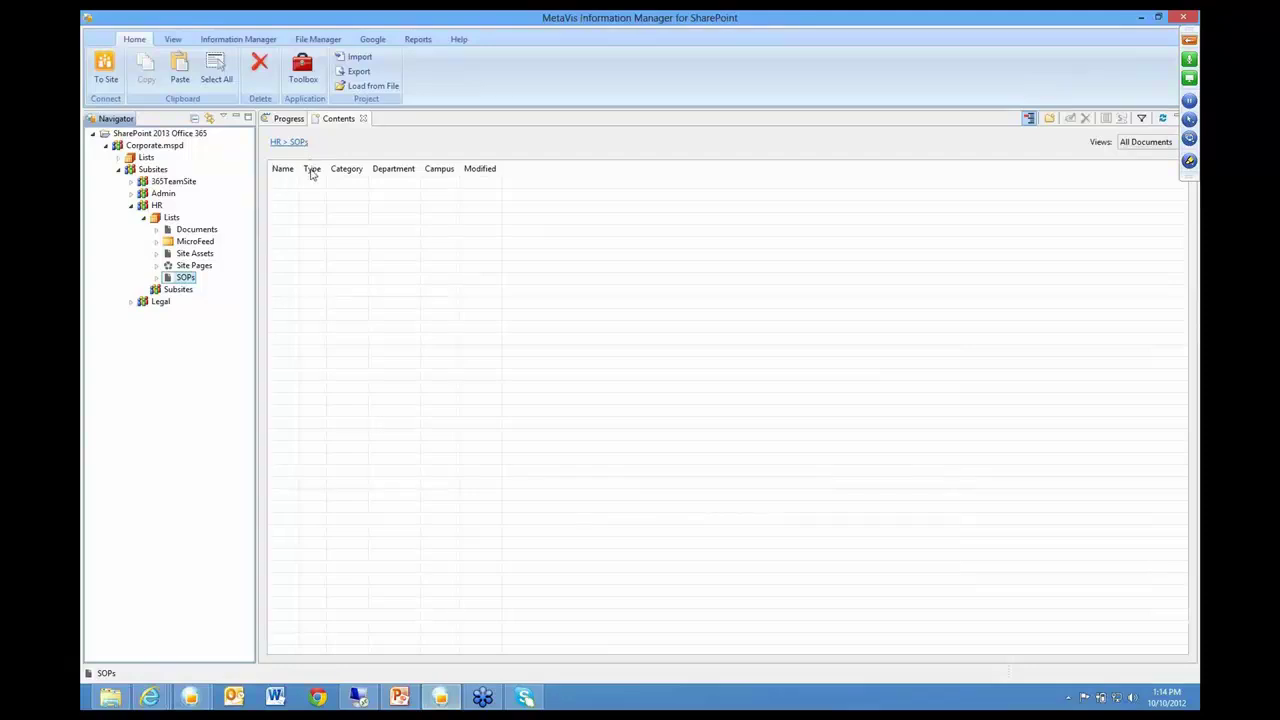
left_click(185, 278)
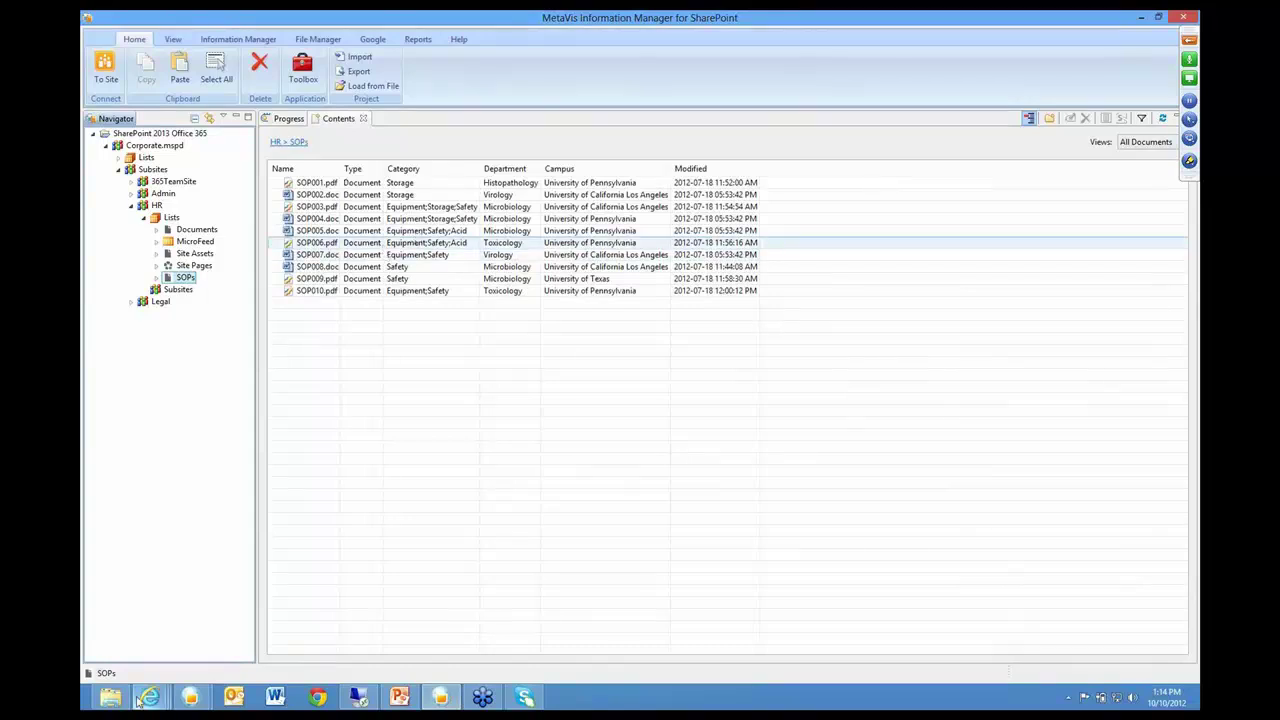
Switch to MetaVis Architect Suite and examine the upload's log, the operation history and the timing statistics, closing the Log Viewer
left_click(190, 697)
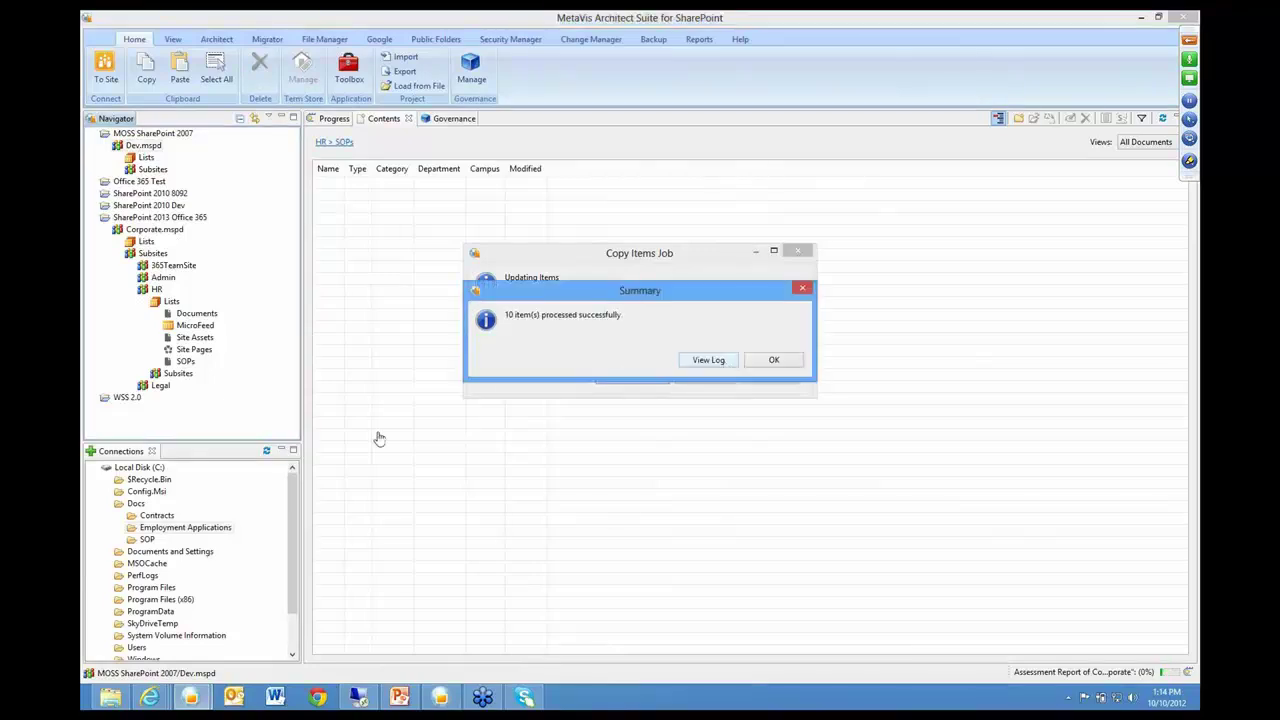
key("Return")
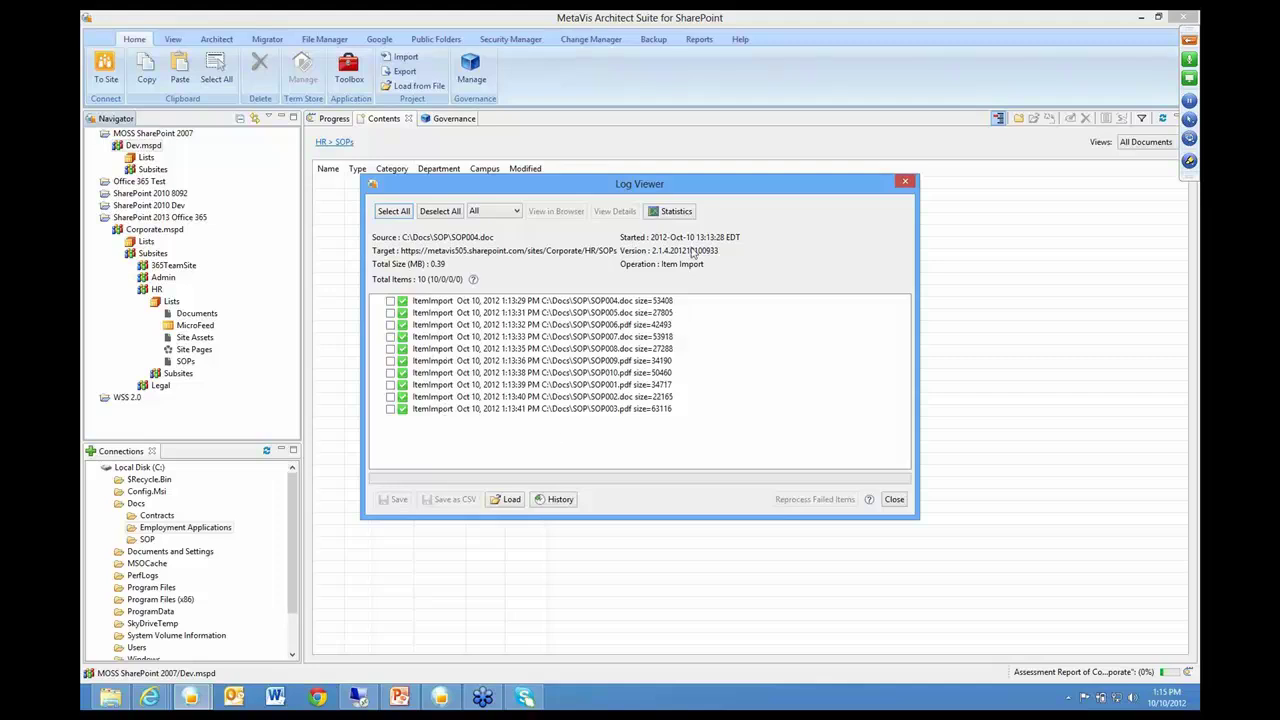
left_click(556, 499)
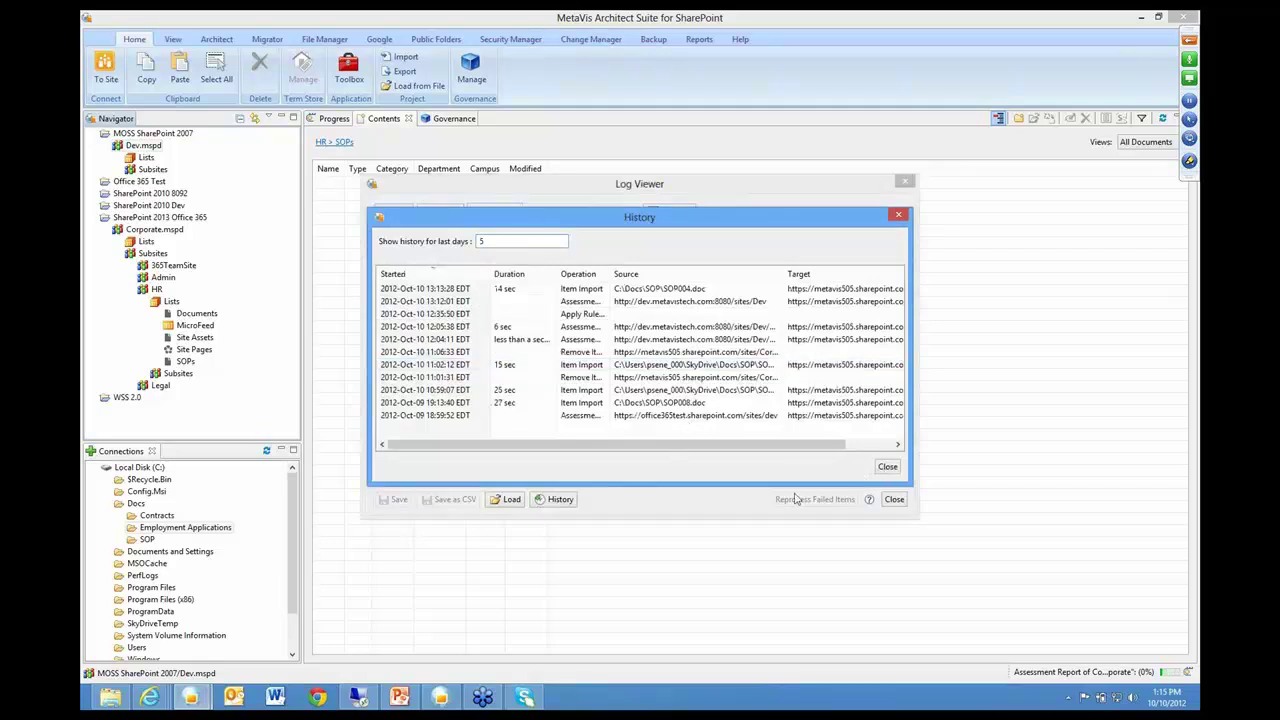
key("Return")
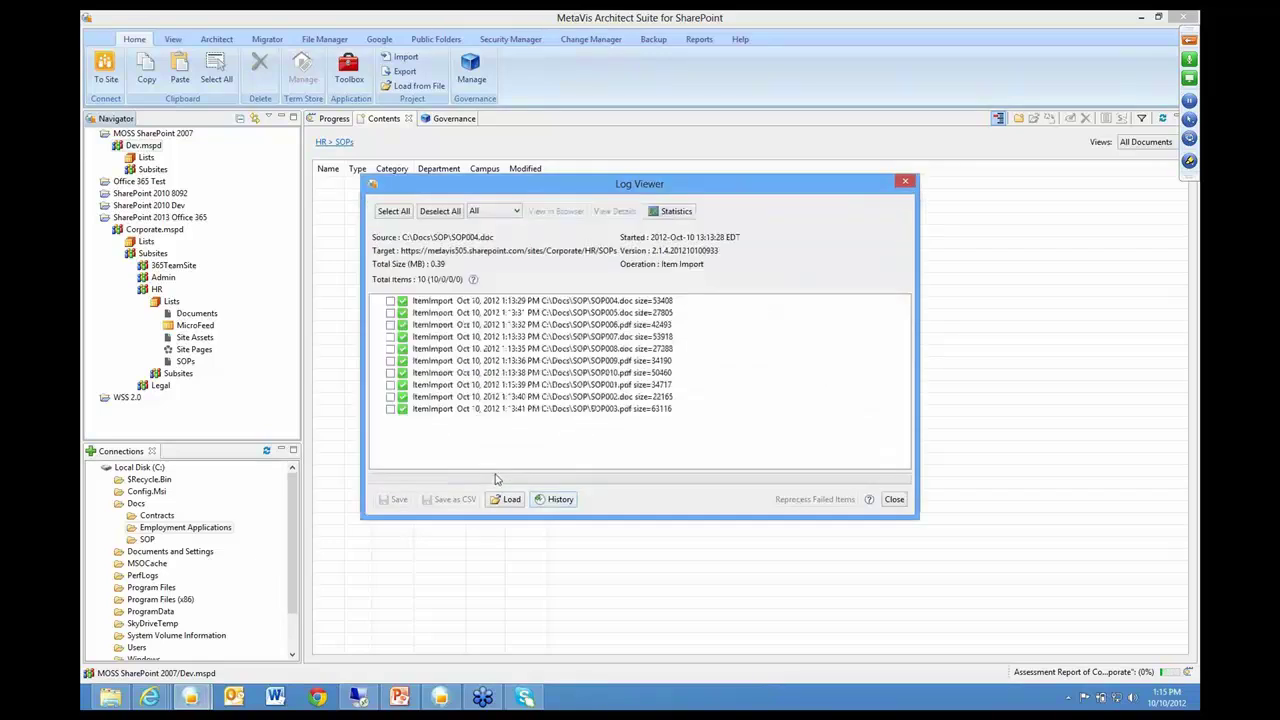
left_click(676, 212)
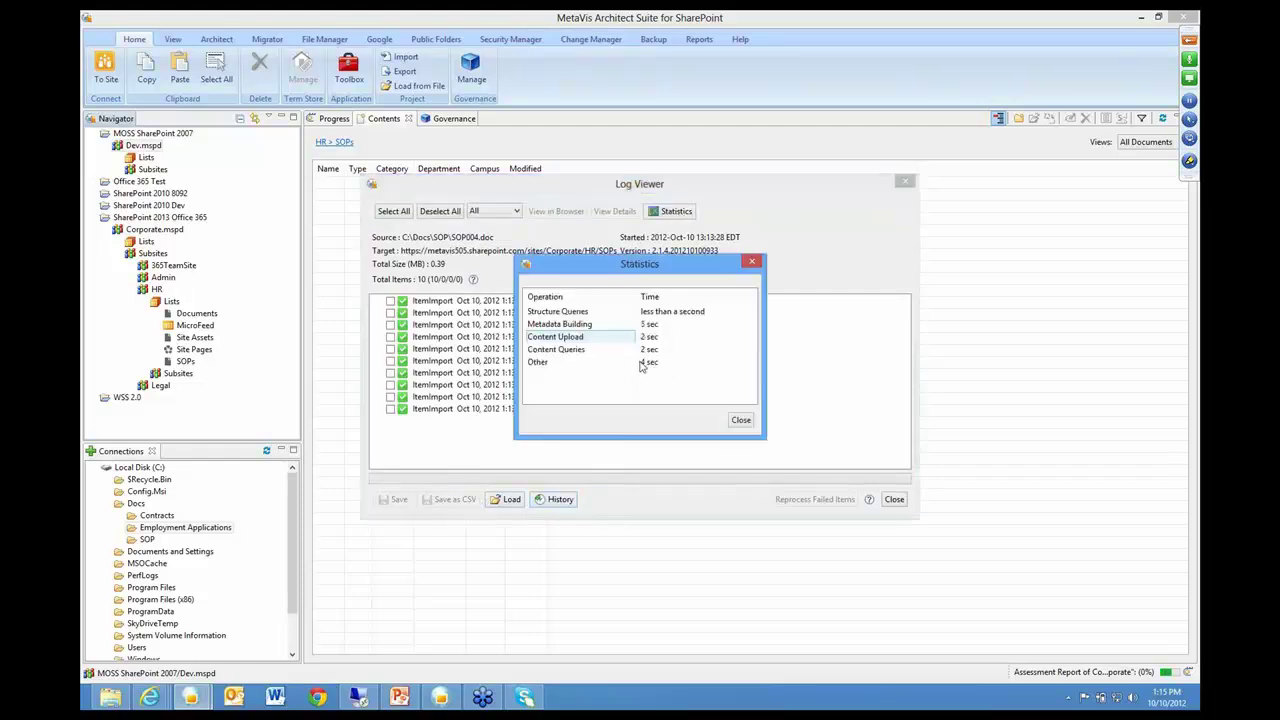
left_click(741, 421)
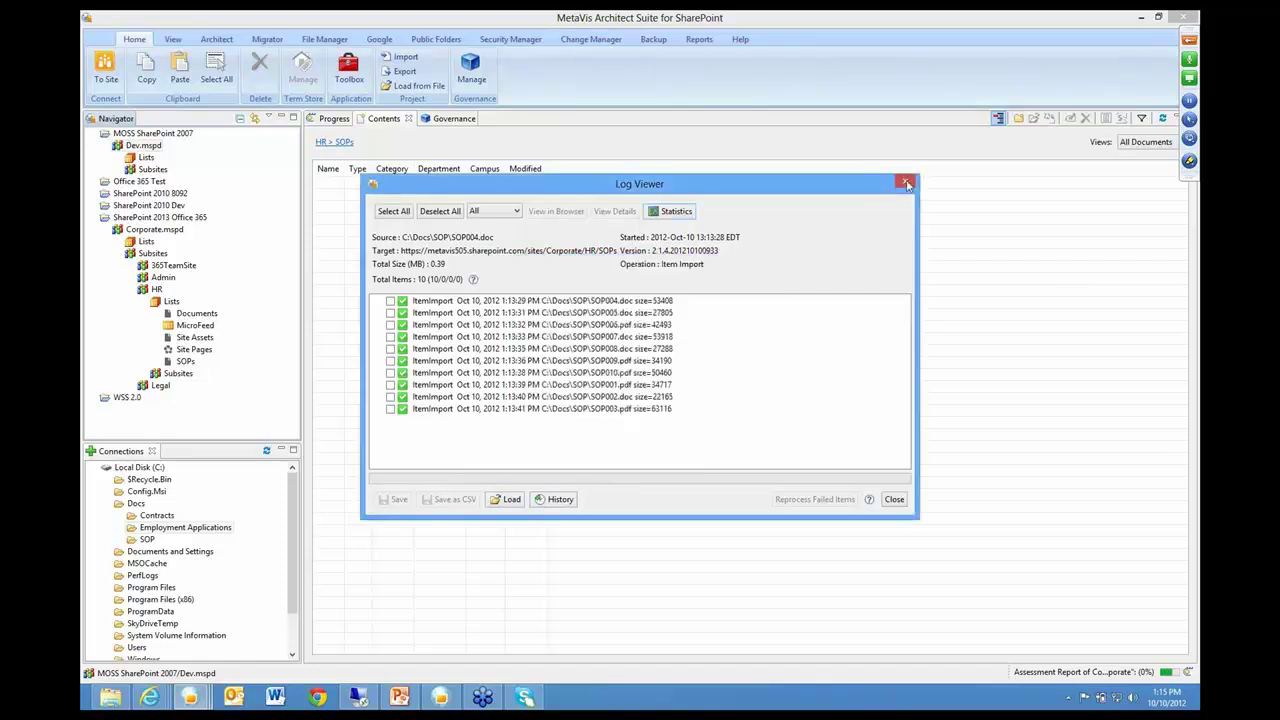
left_click(906, 185)
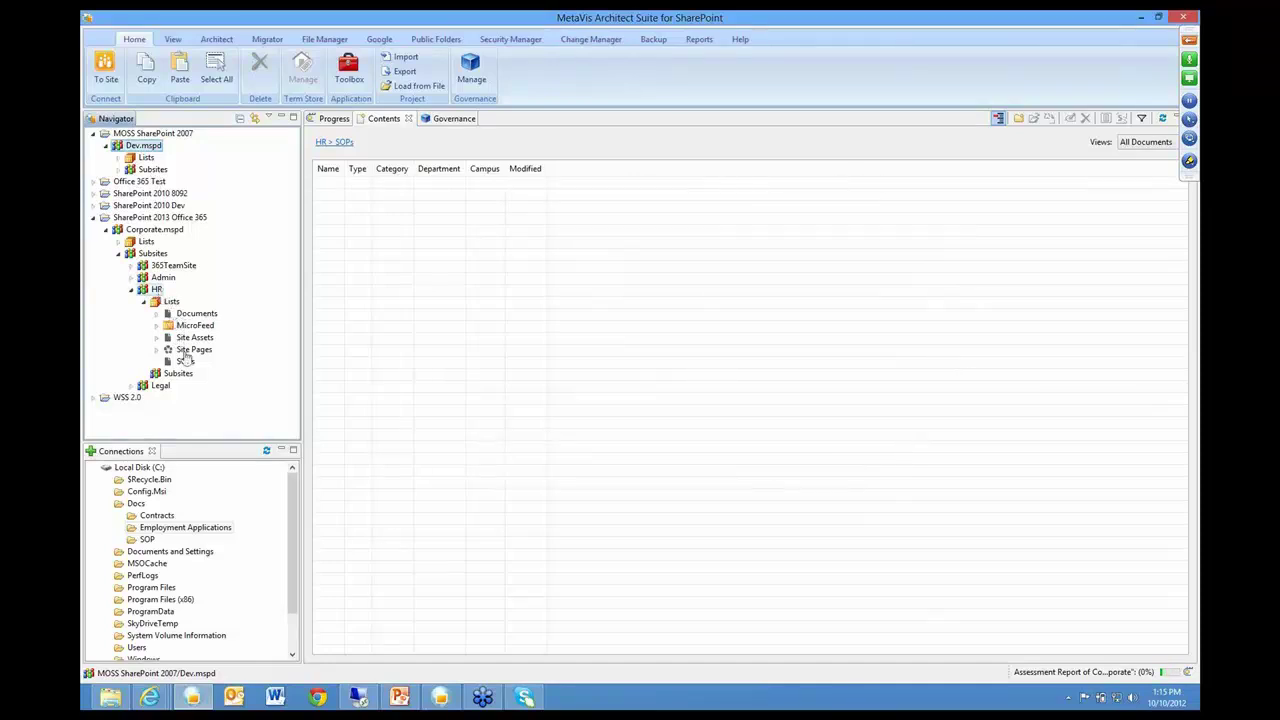
Open a live comparison between the Dev site and the HR site, review the comparable elements and close it
left_click(157, 289, "ctrl")
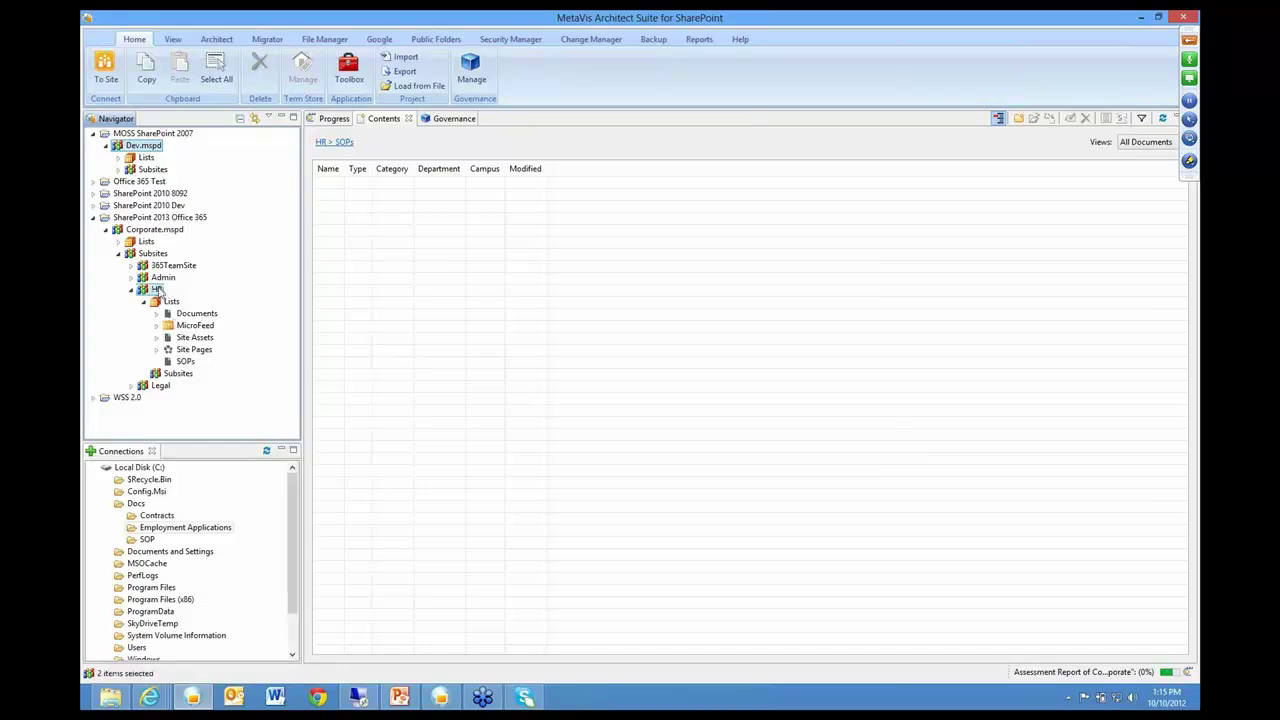
right_click(157, 289)
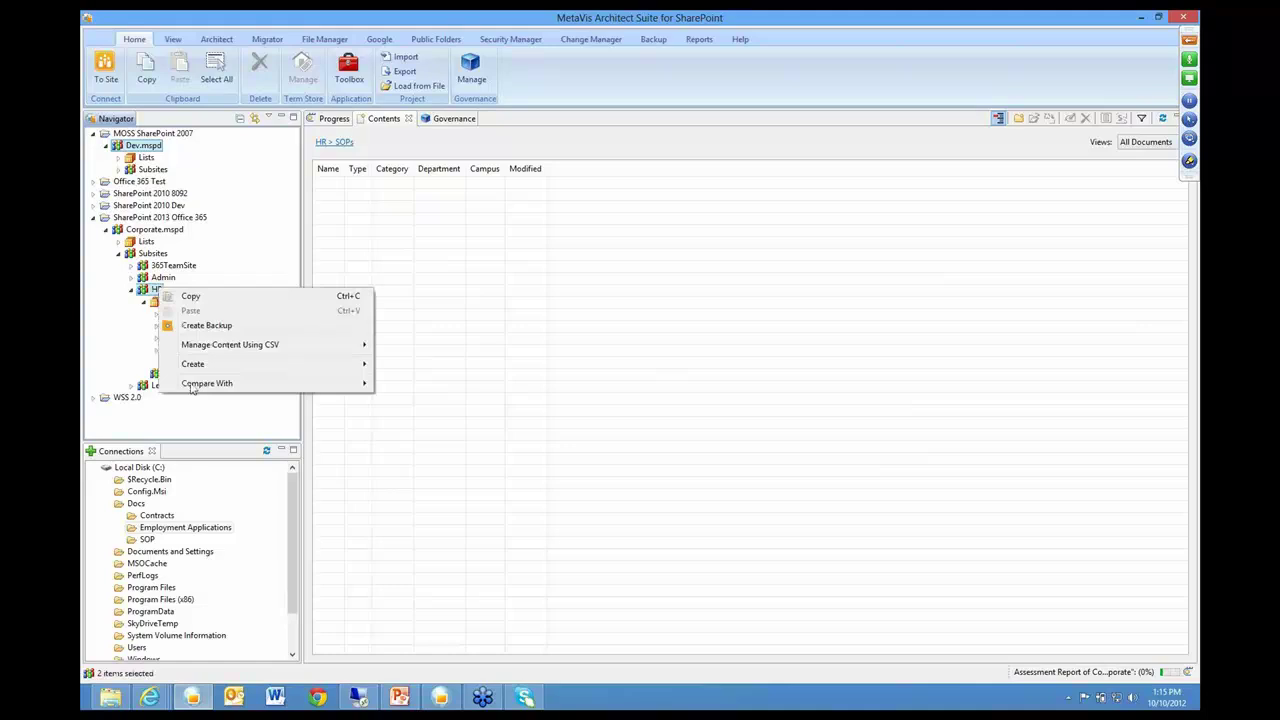
mouse_move(192, 386)
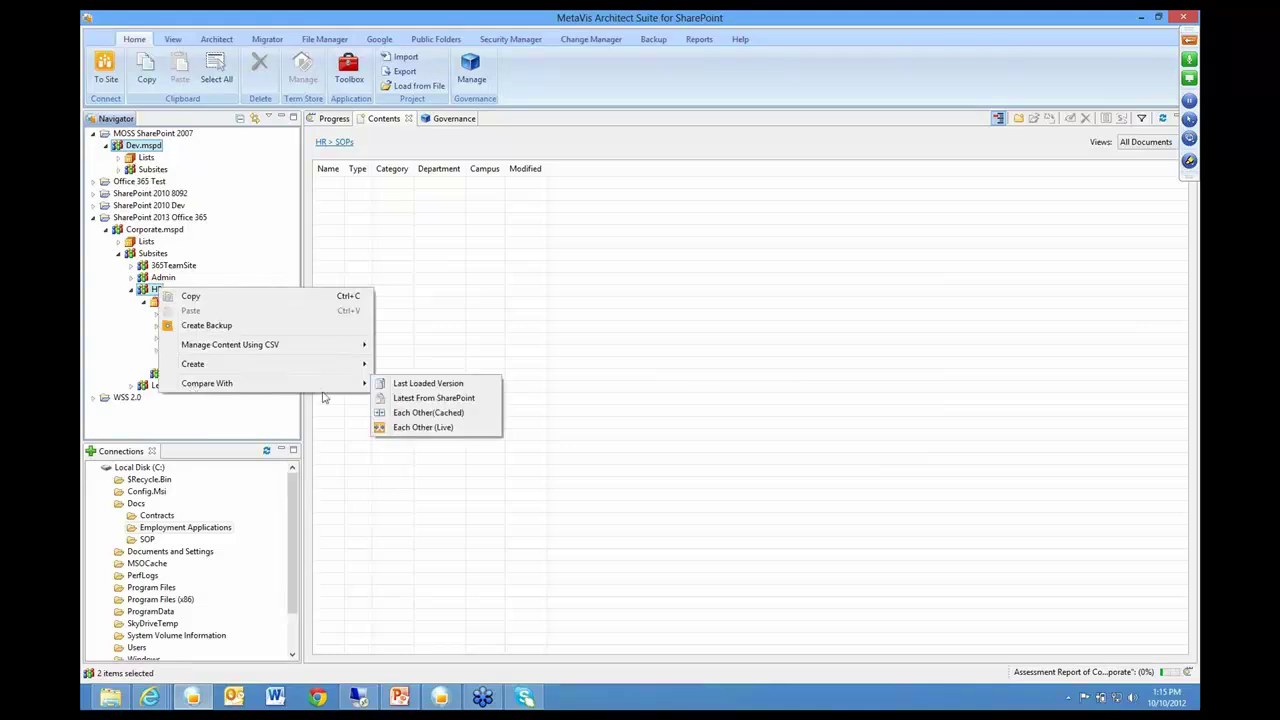
left_click(407, 433)
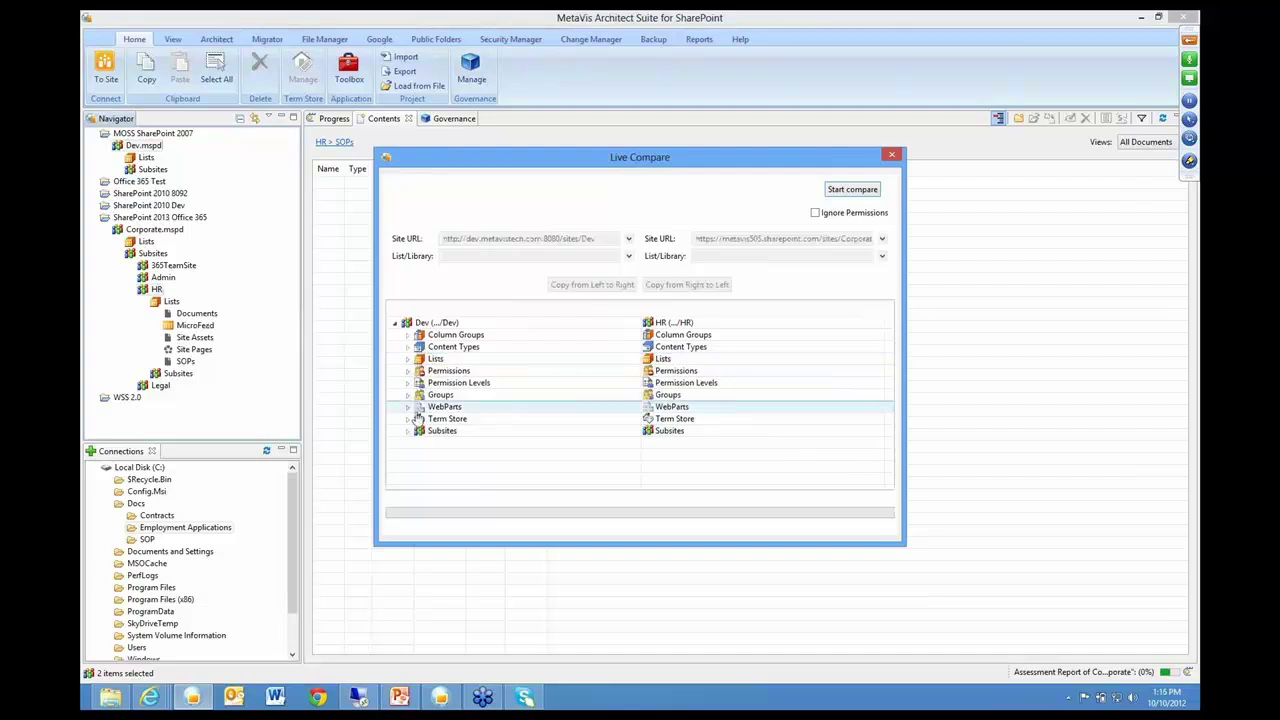
left_click(891, 157)
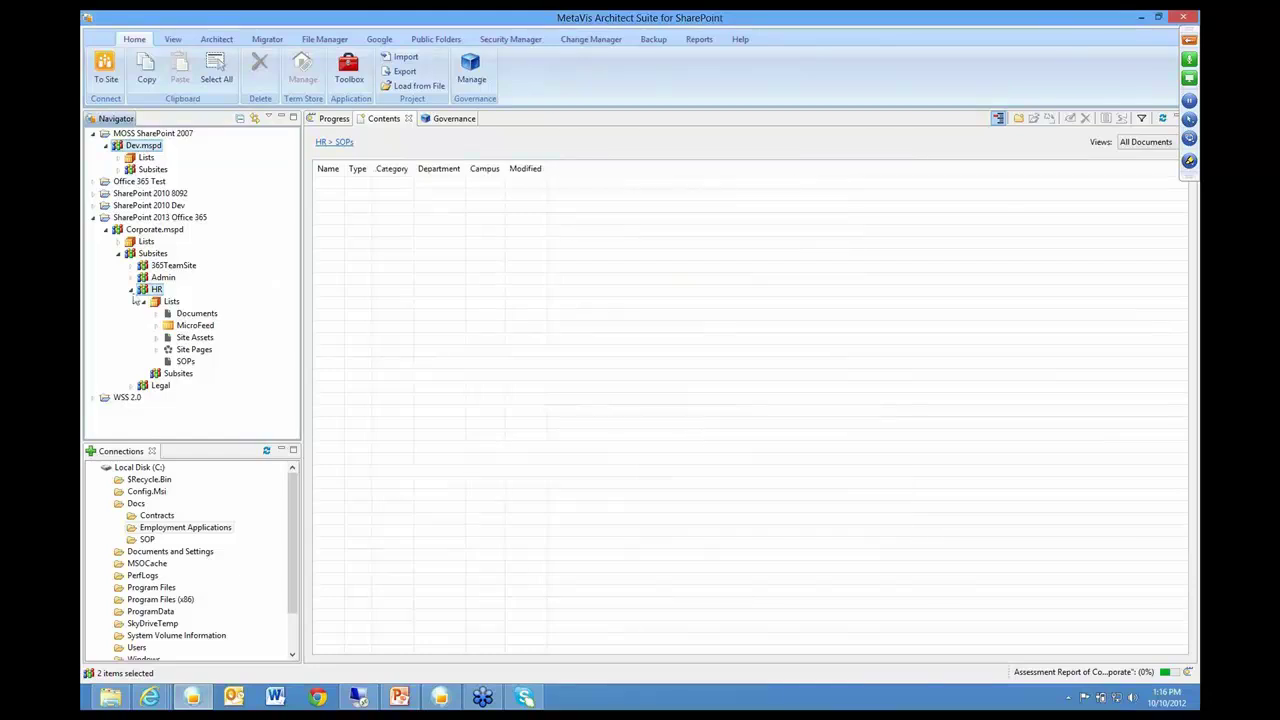
Show the term store of the Dev.mspd site under the SharePoint 2010 8092 connection
left_click(142, 233)
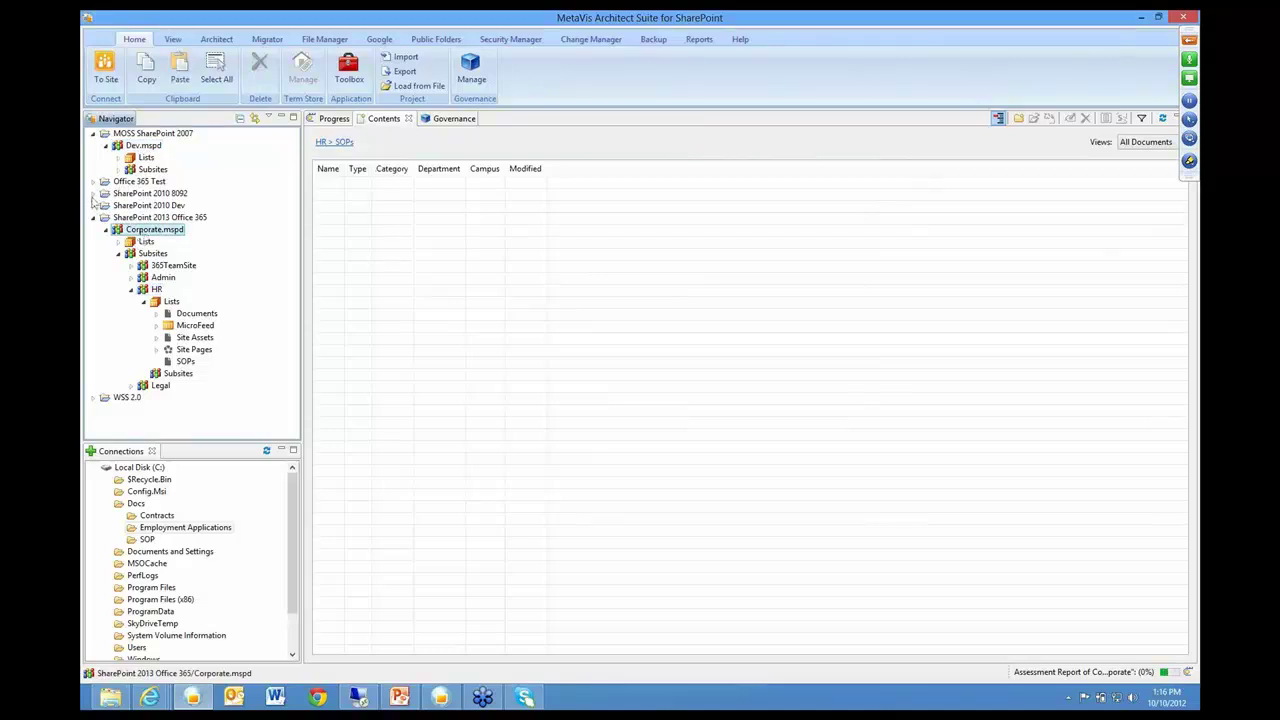
left_click(93, 195)
left_click(105, 206)
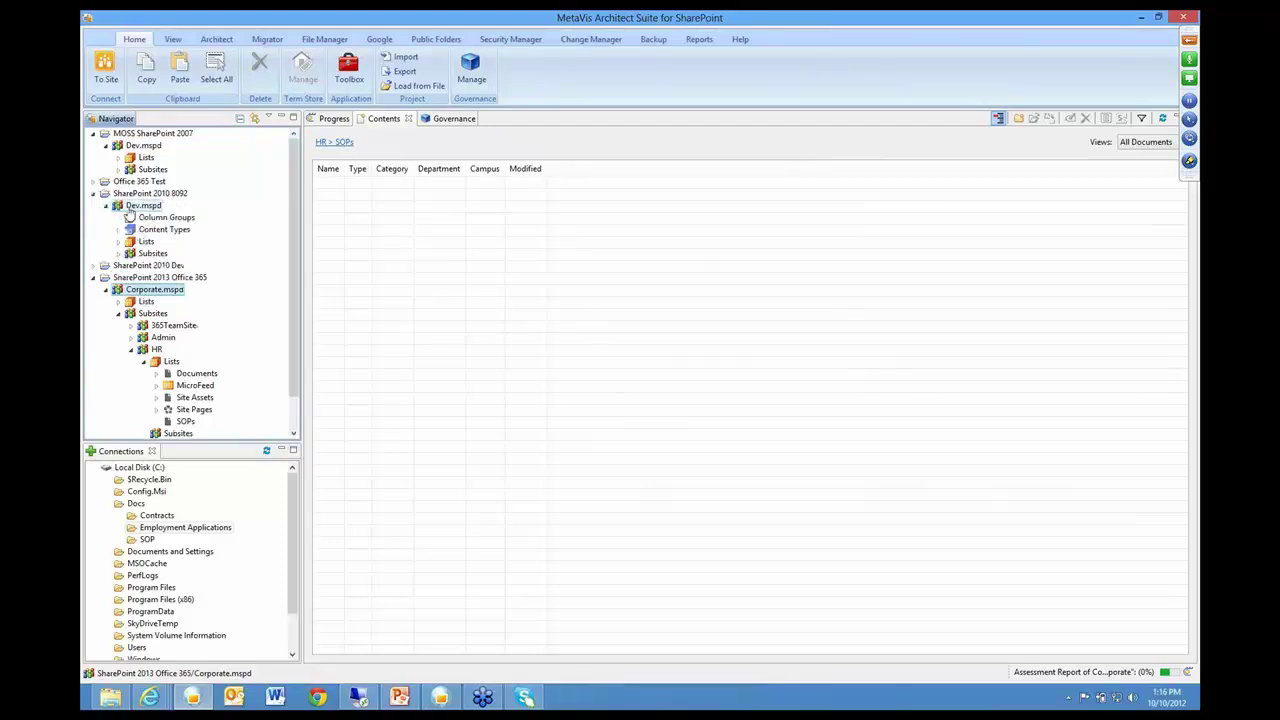
left_click(129, 210)
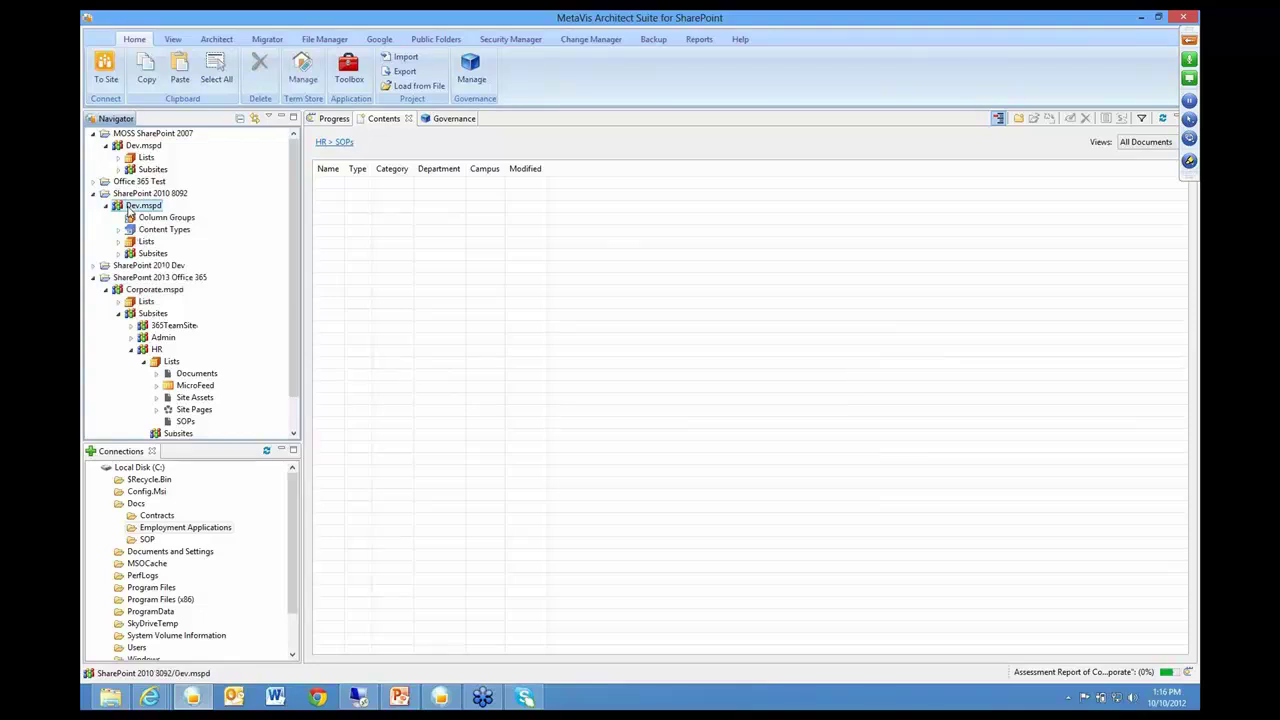
right_click(129, 211)
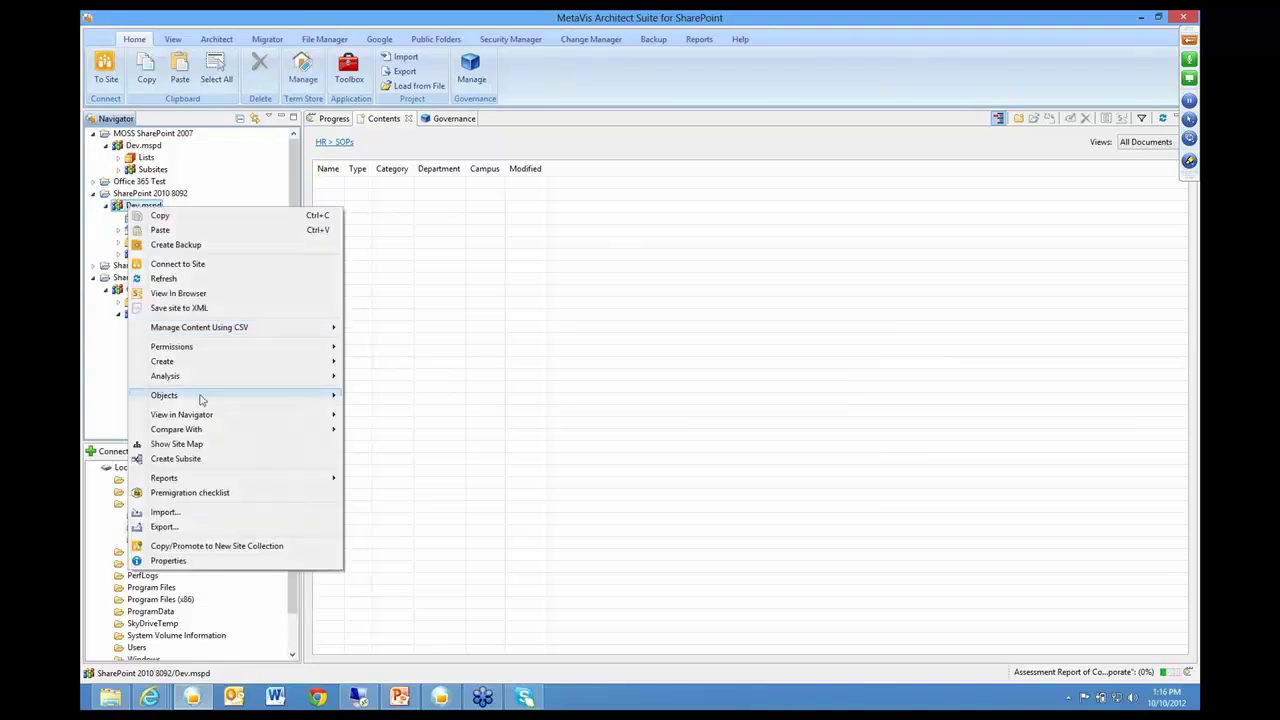
mouse_move(201, 398)
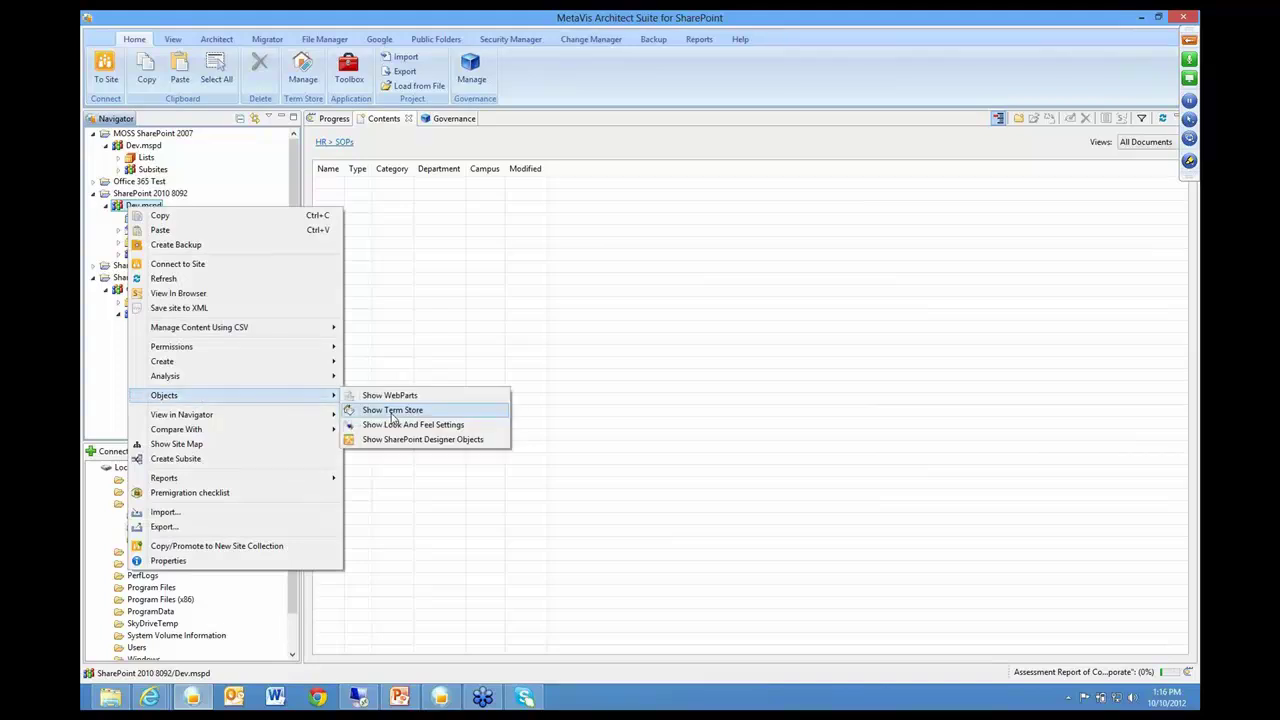
left_click(392, 412)
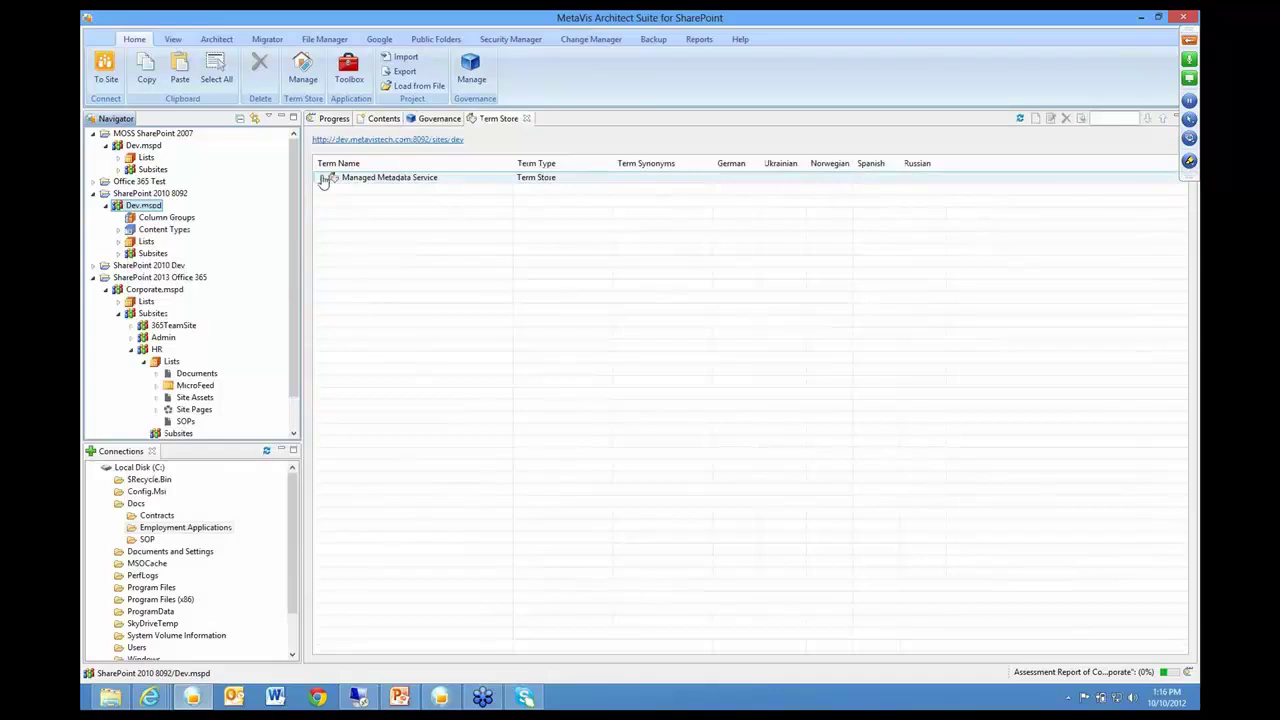
Examine the Countries term set with its translations in the MetaVis Taxonomy Group, check its available actions, and collapse the HR site in the navigator
left_click(322, 178)
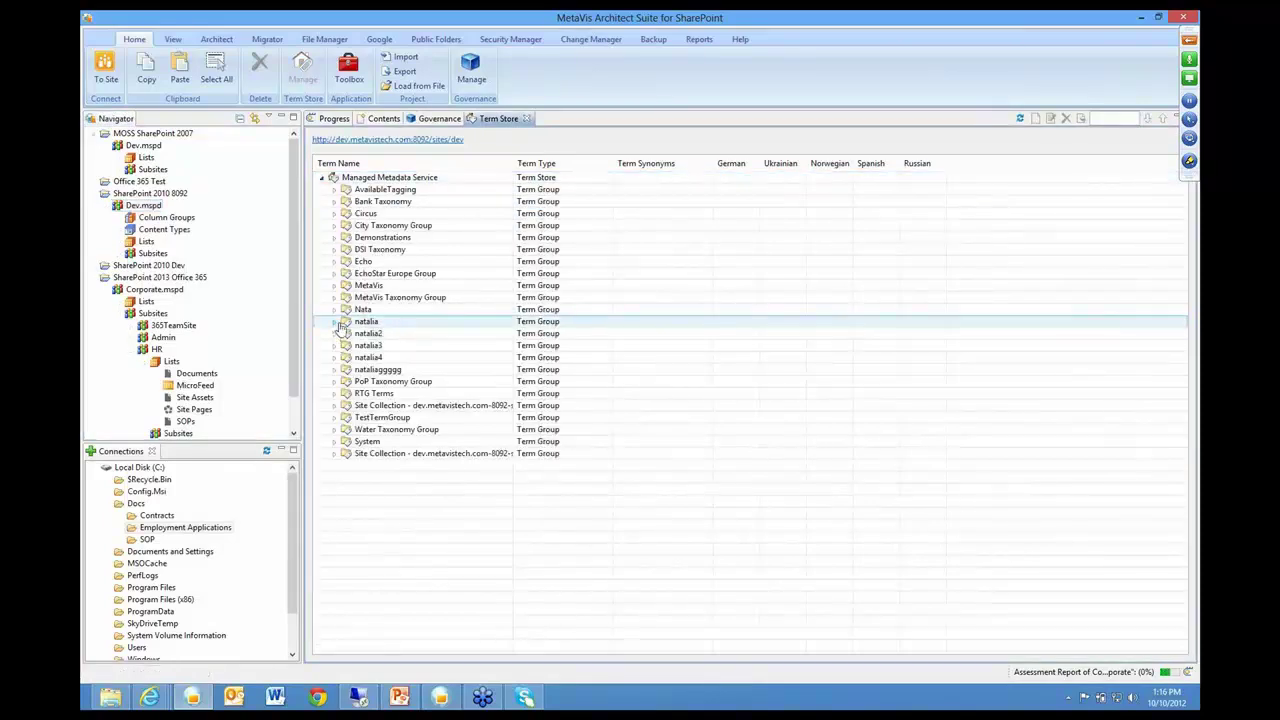
left_click(335, 299)
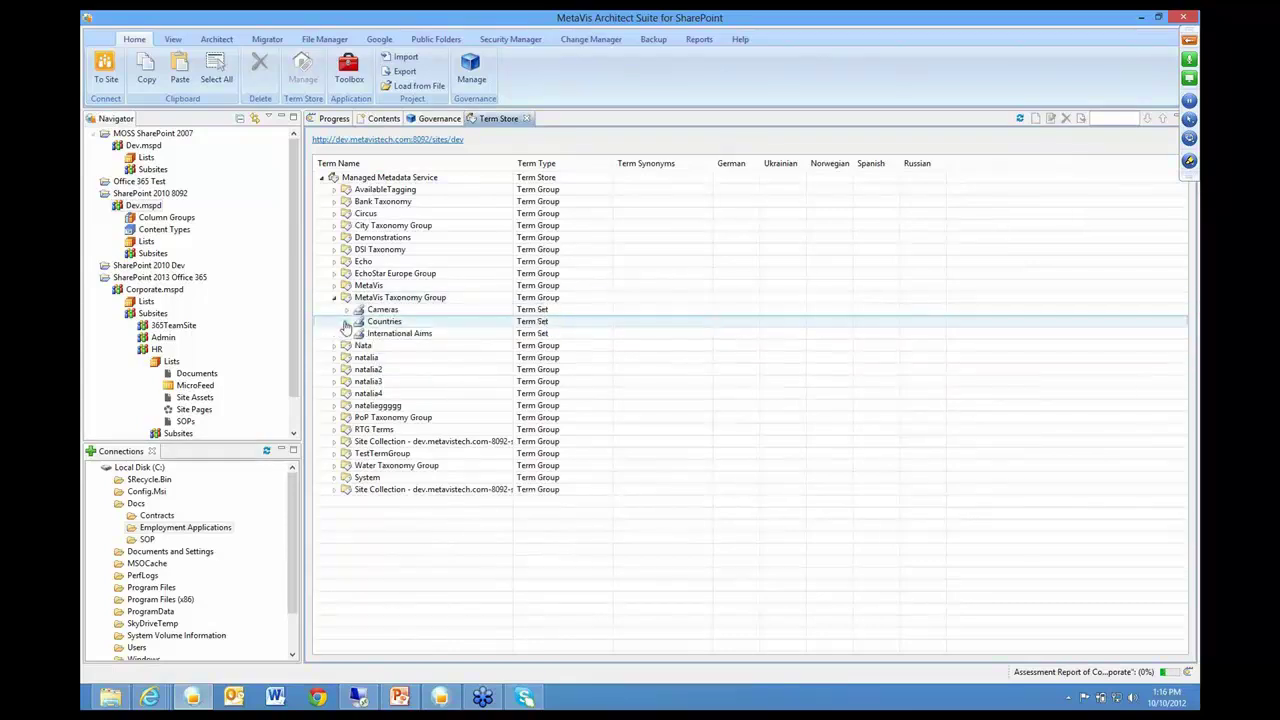
left_click(346, 322)
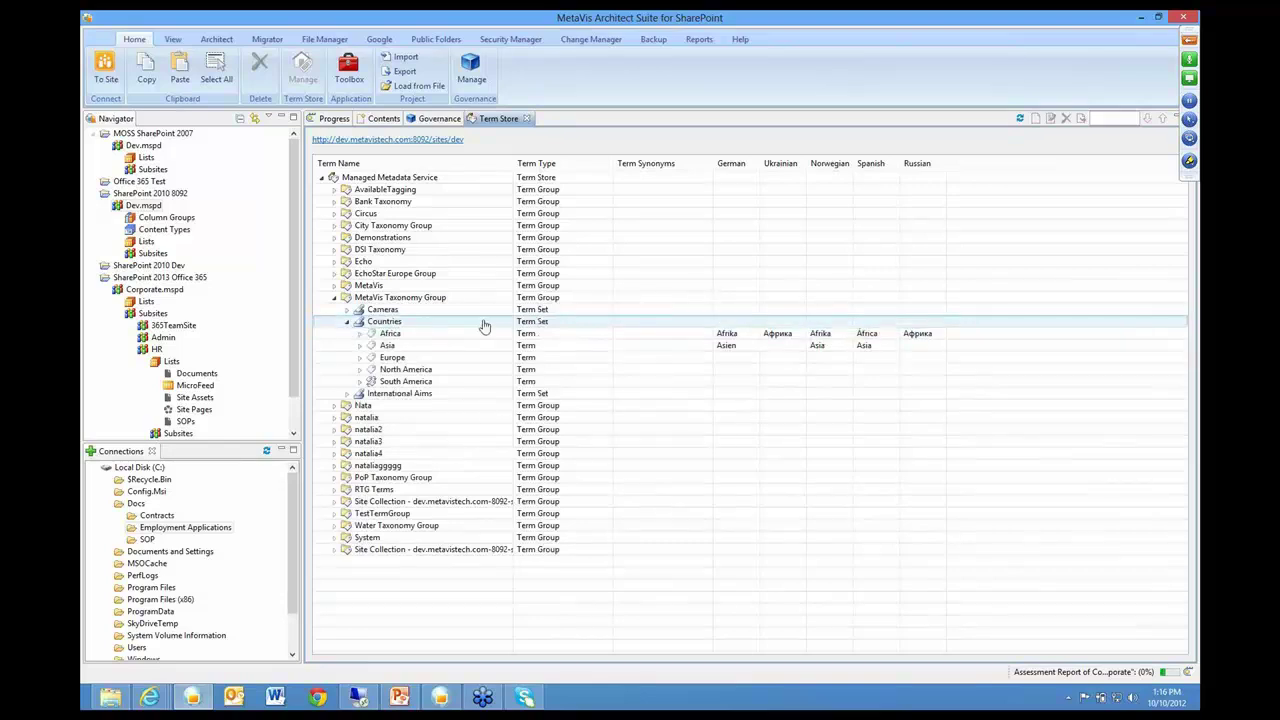
right_click(481, 322)
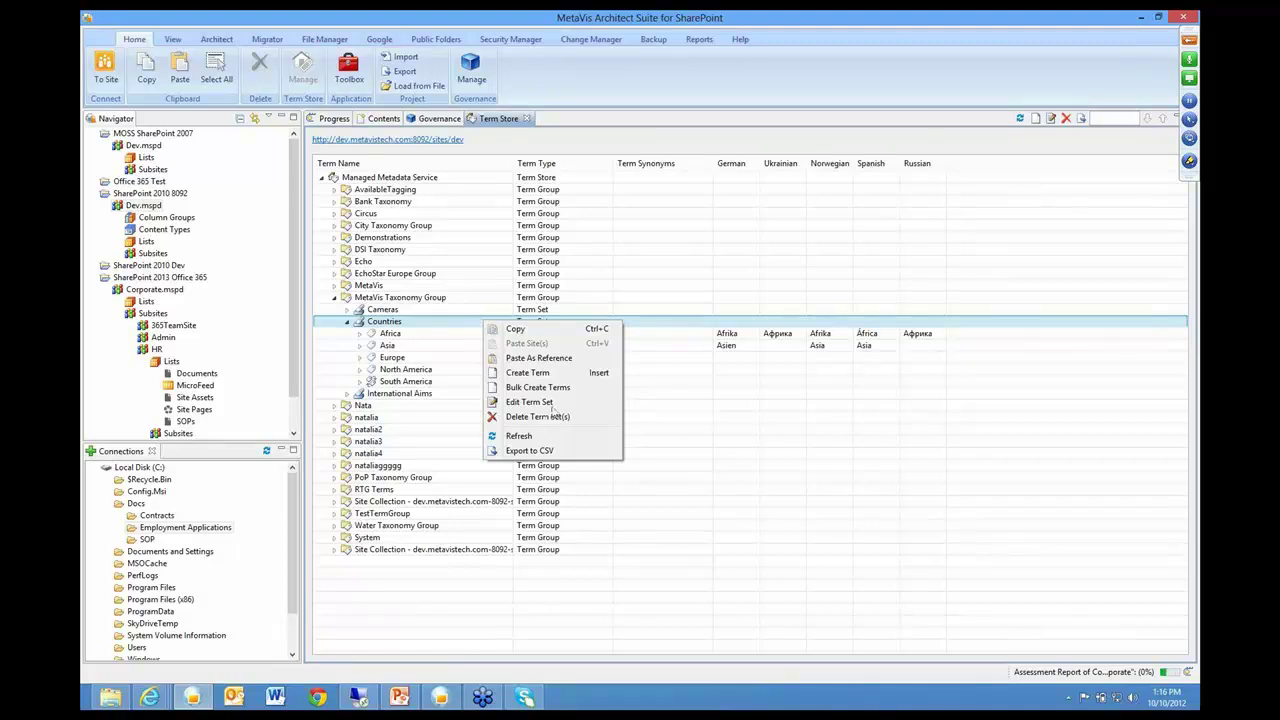
left_click(389, 334)
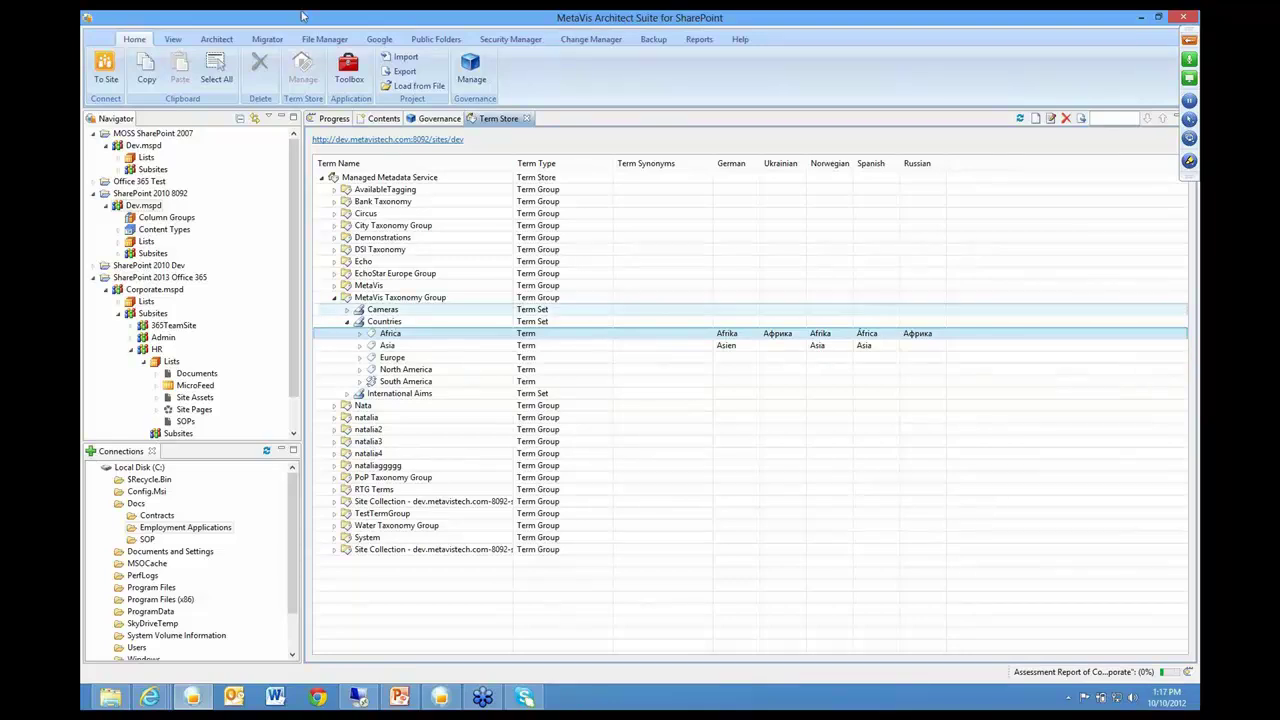
left_click(131, 350)
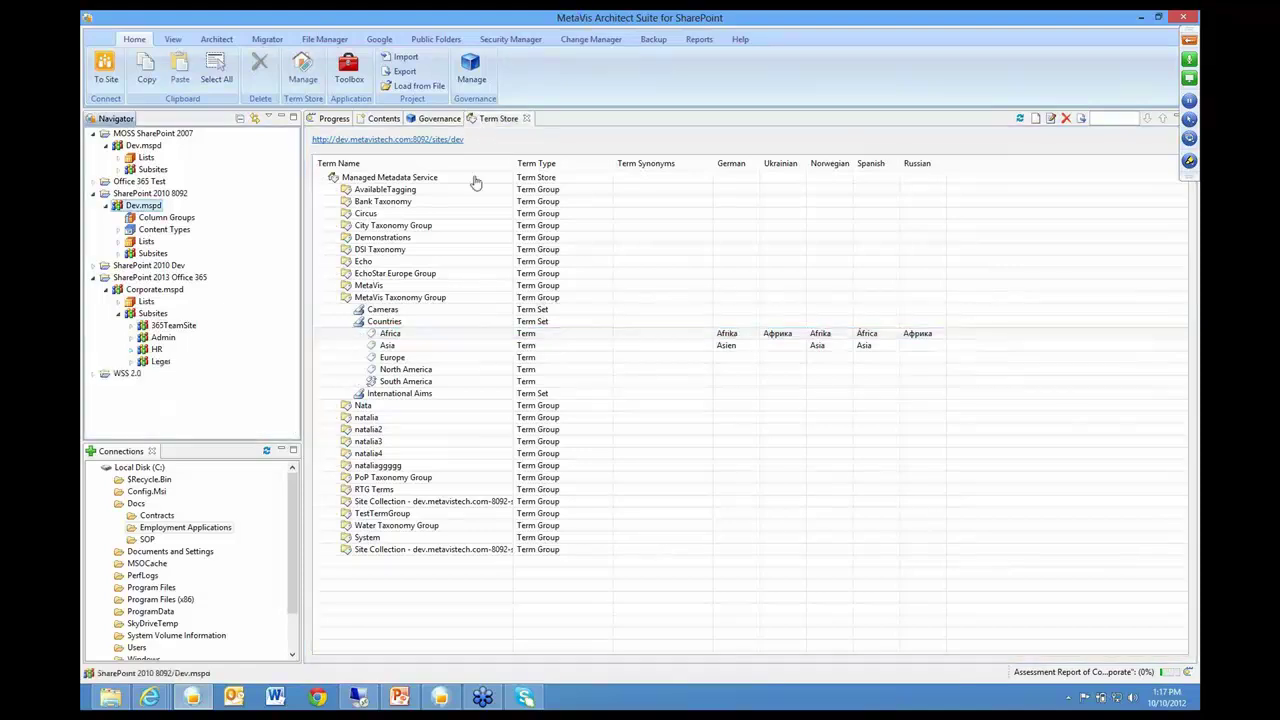
In the Governance view, start applying the FISMA Policy Group - Auto-Classify rule pack to a Sharepoint resource, browse the site collection URLs and cancel
key("ctrl+shift+Tab")
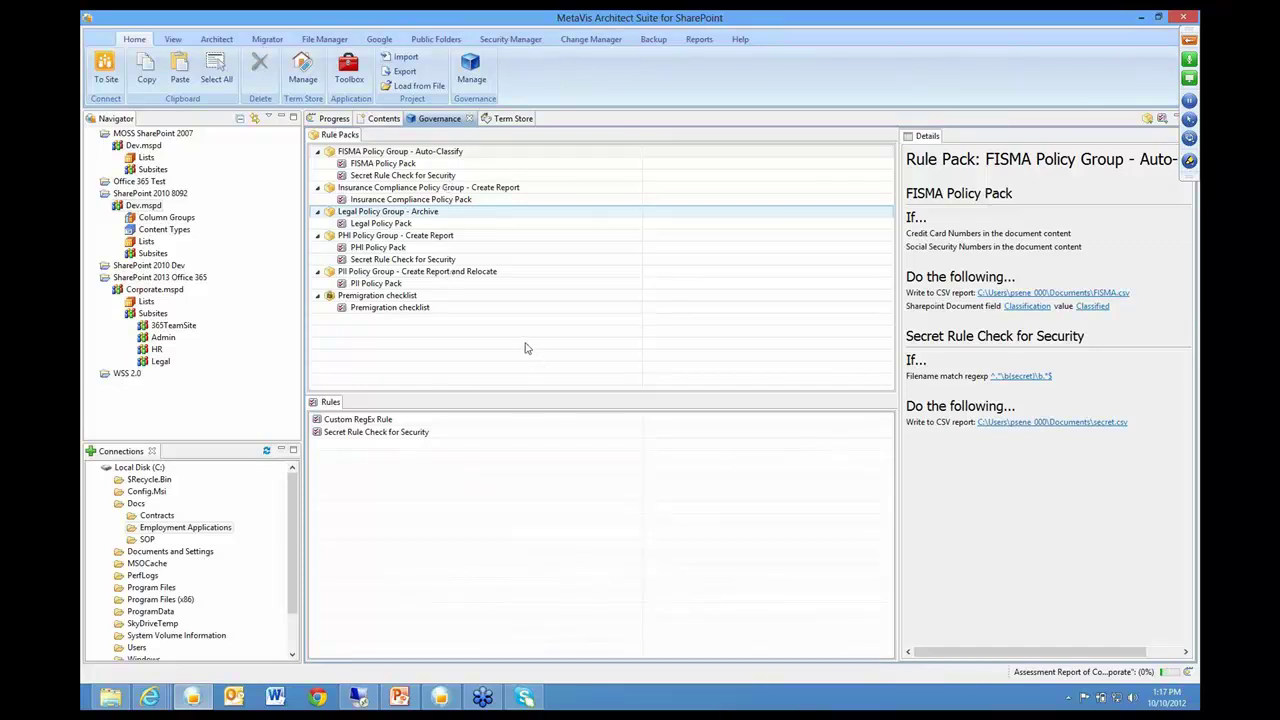
left_click(408, 224)
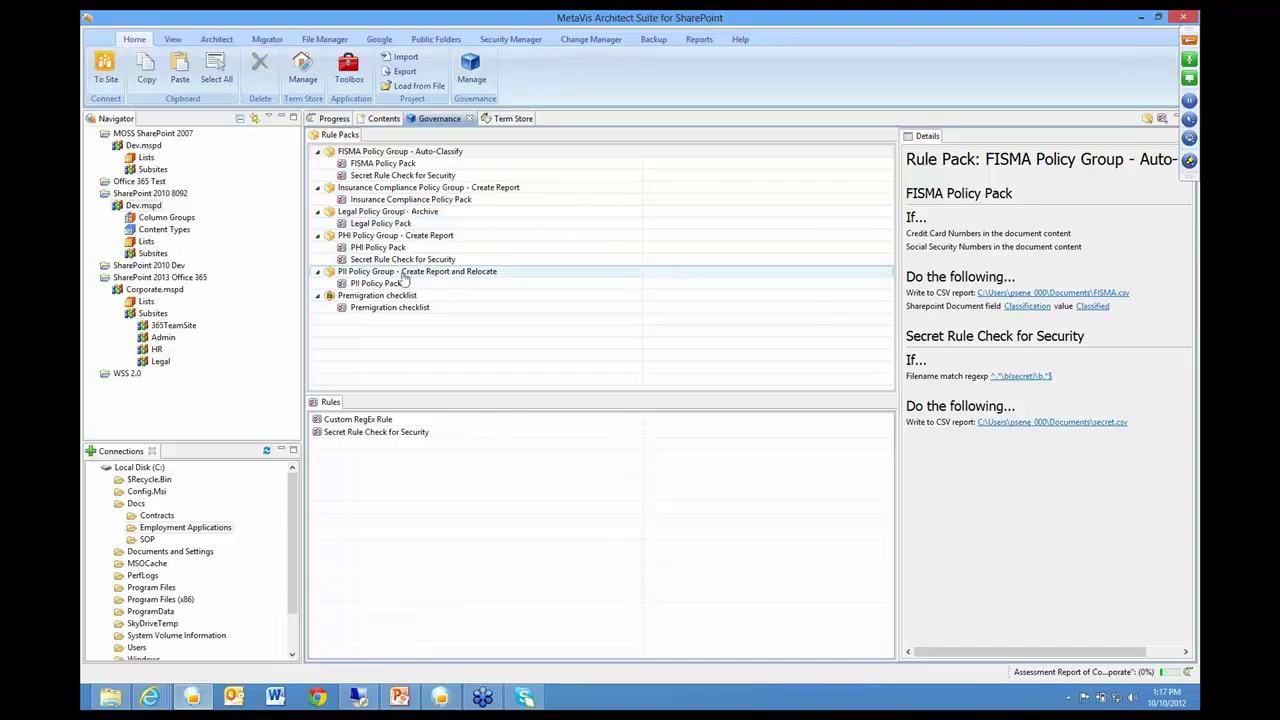
right_click(427, 153)
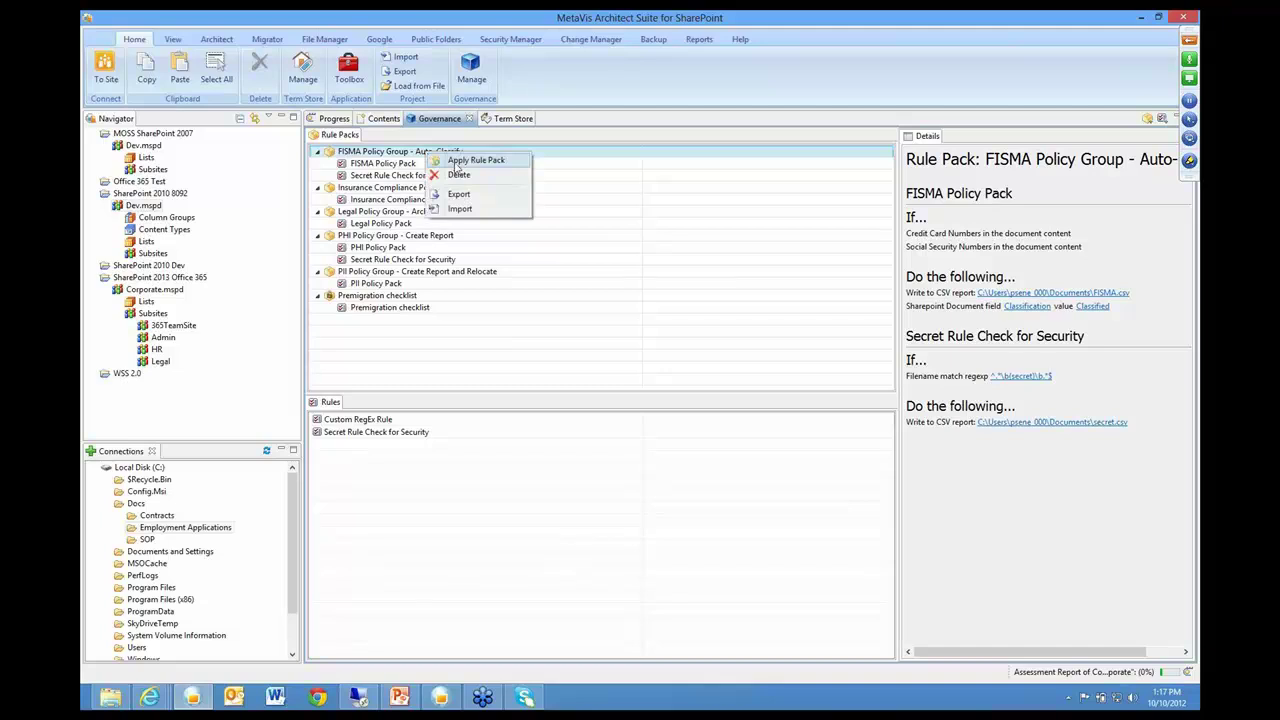
left_click(470, 161)
left_click(550, 237)
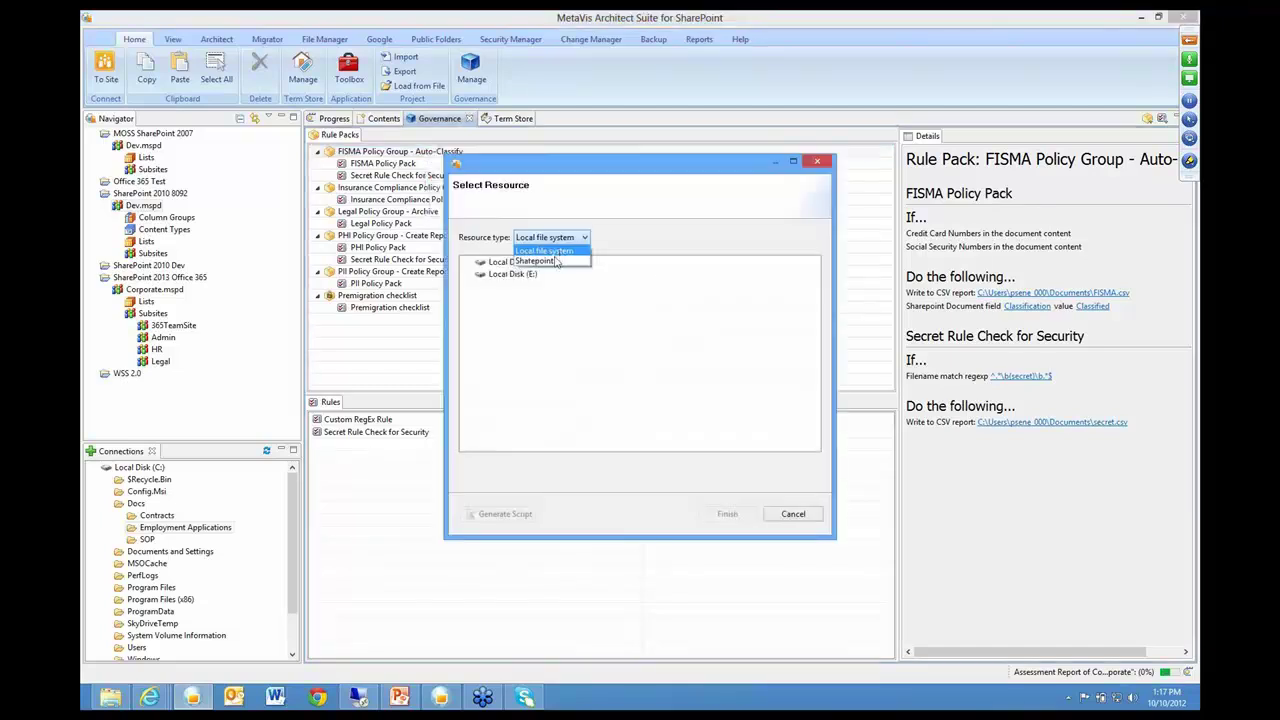
left_click(557, 261)
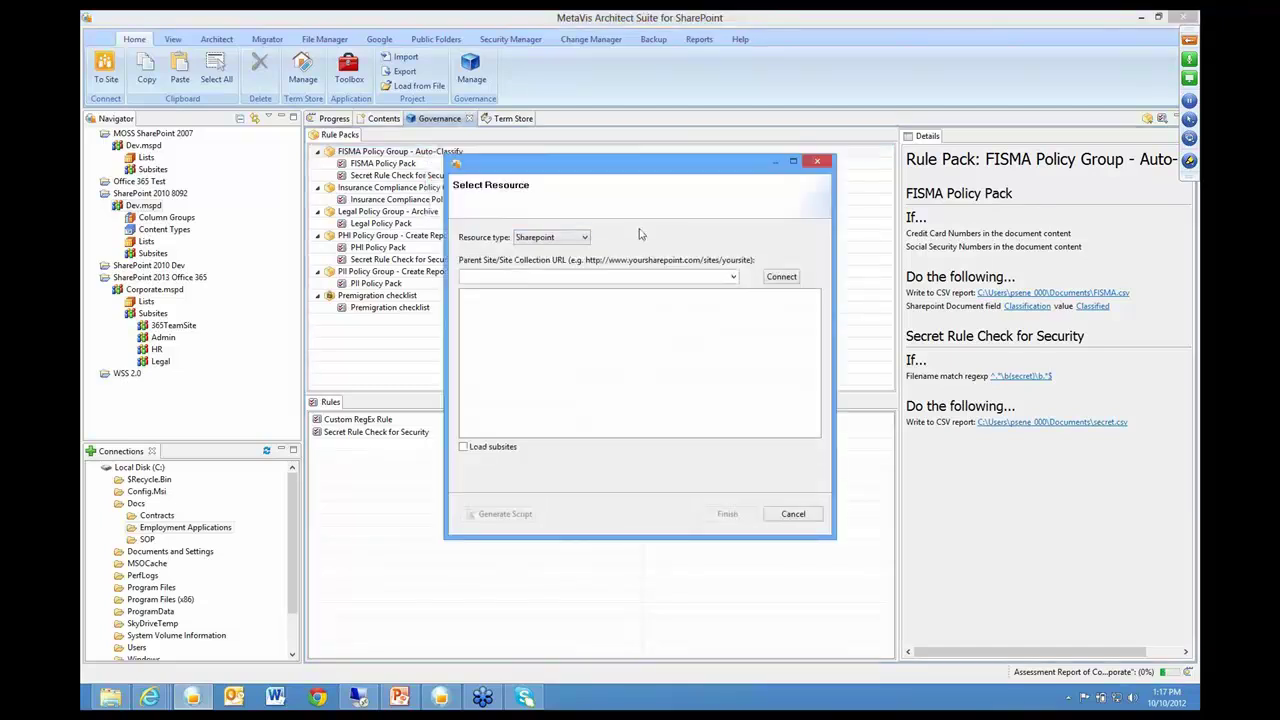
left_click(733, 278)
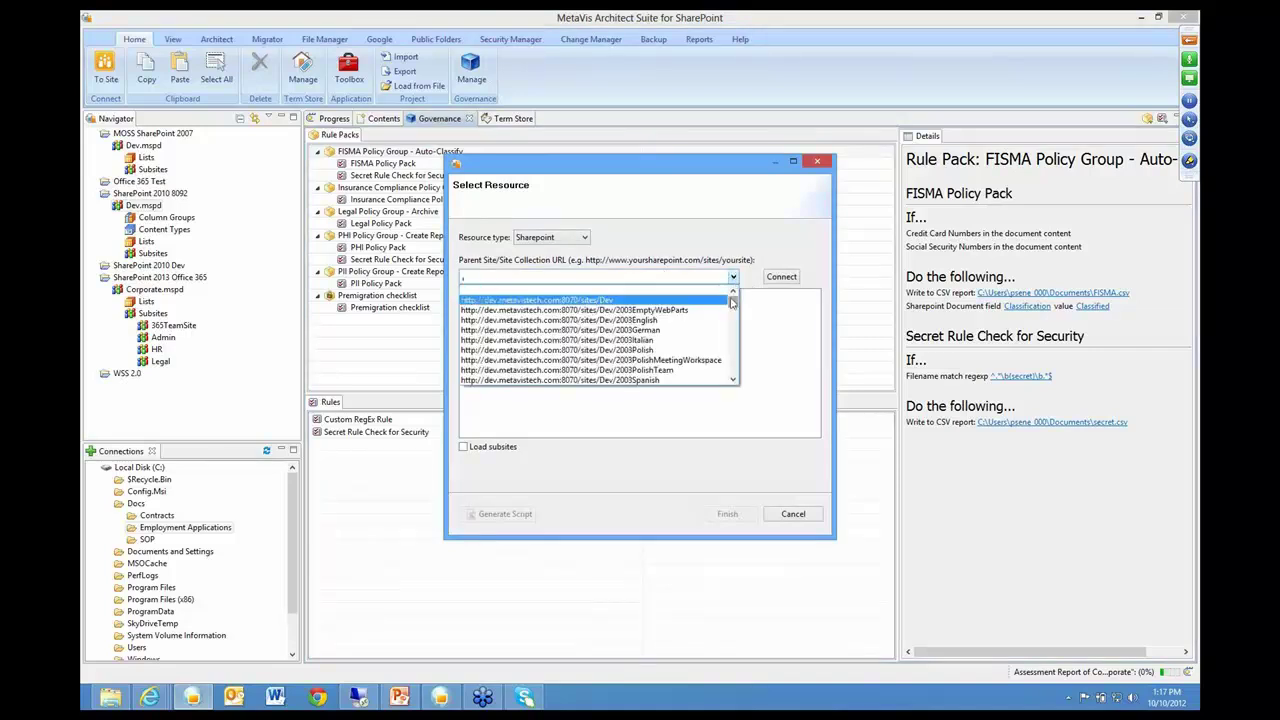
scroll(677, 327, "down", 5)
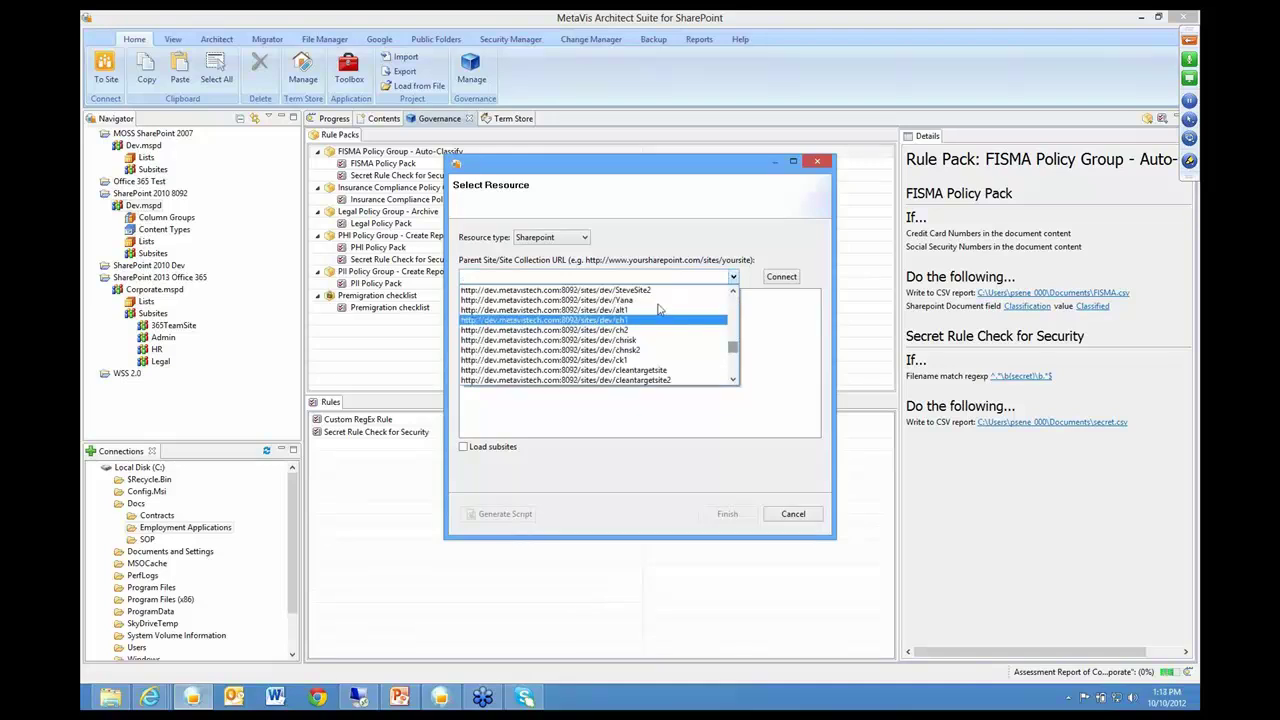
scroll(659, 309, "up", 3)
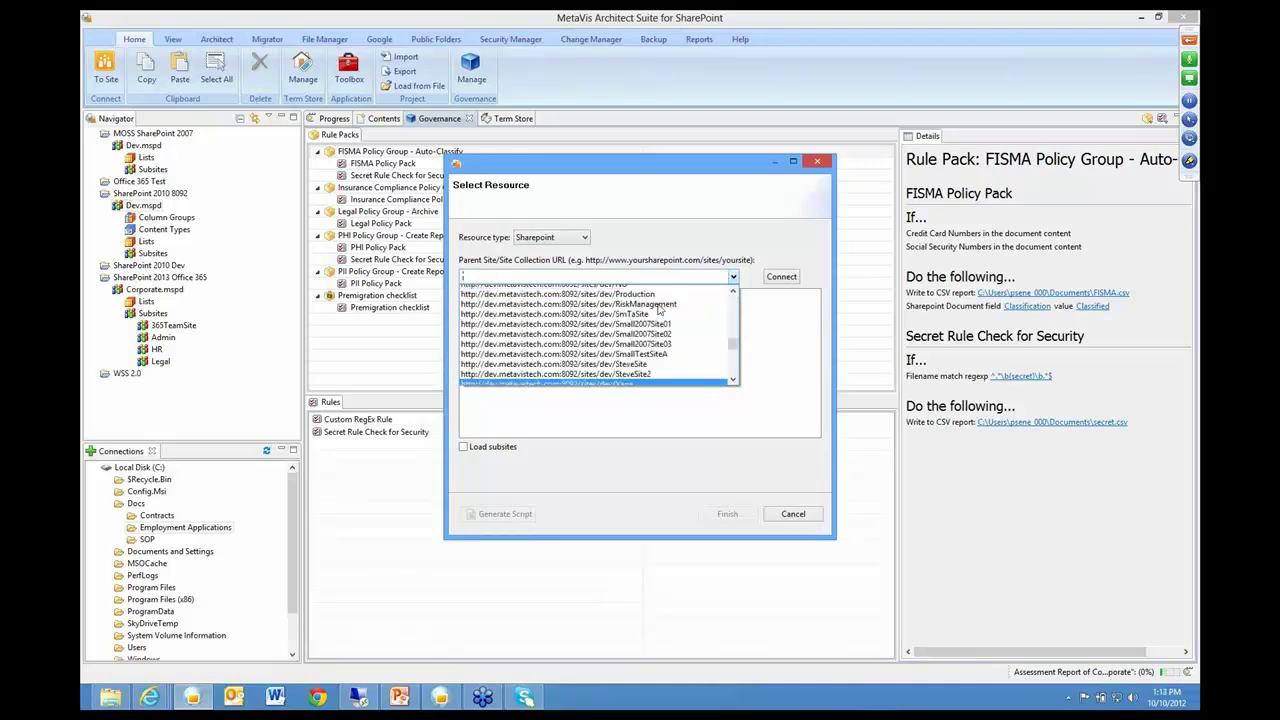
scroll(650, 300, "up", 1)
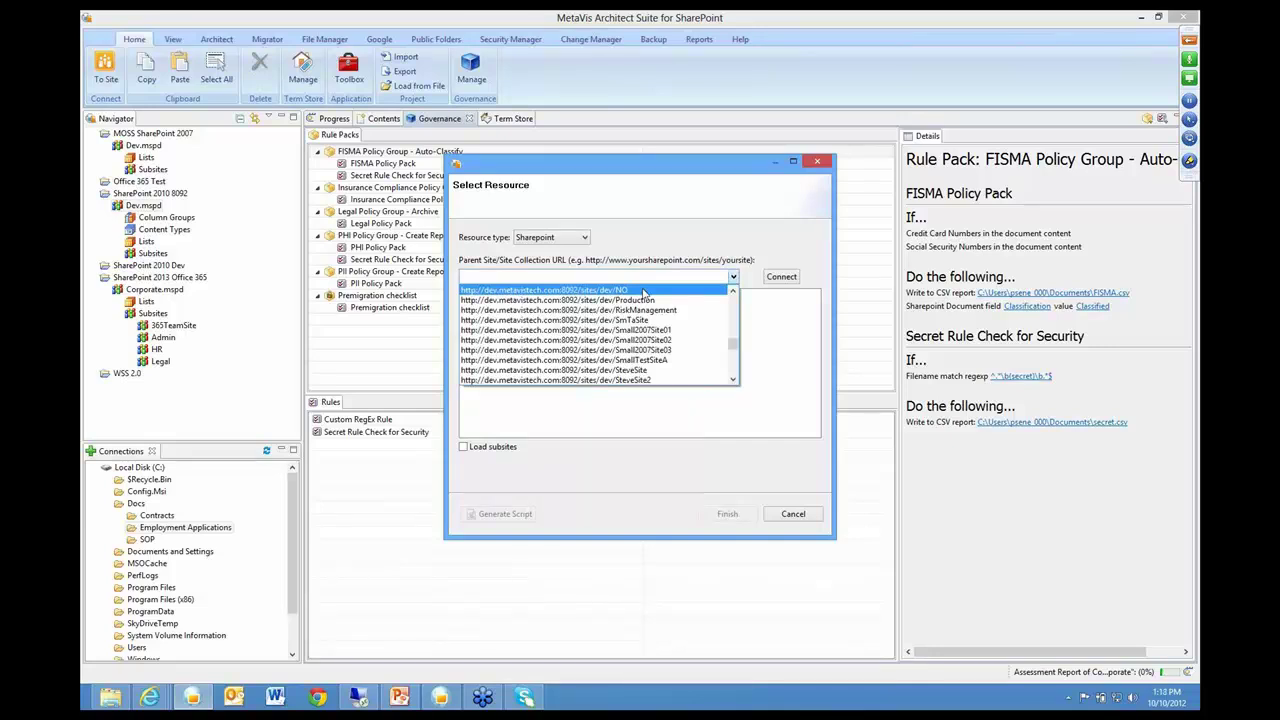
left_click(758, 481)
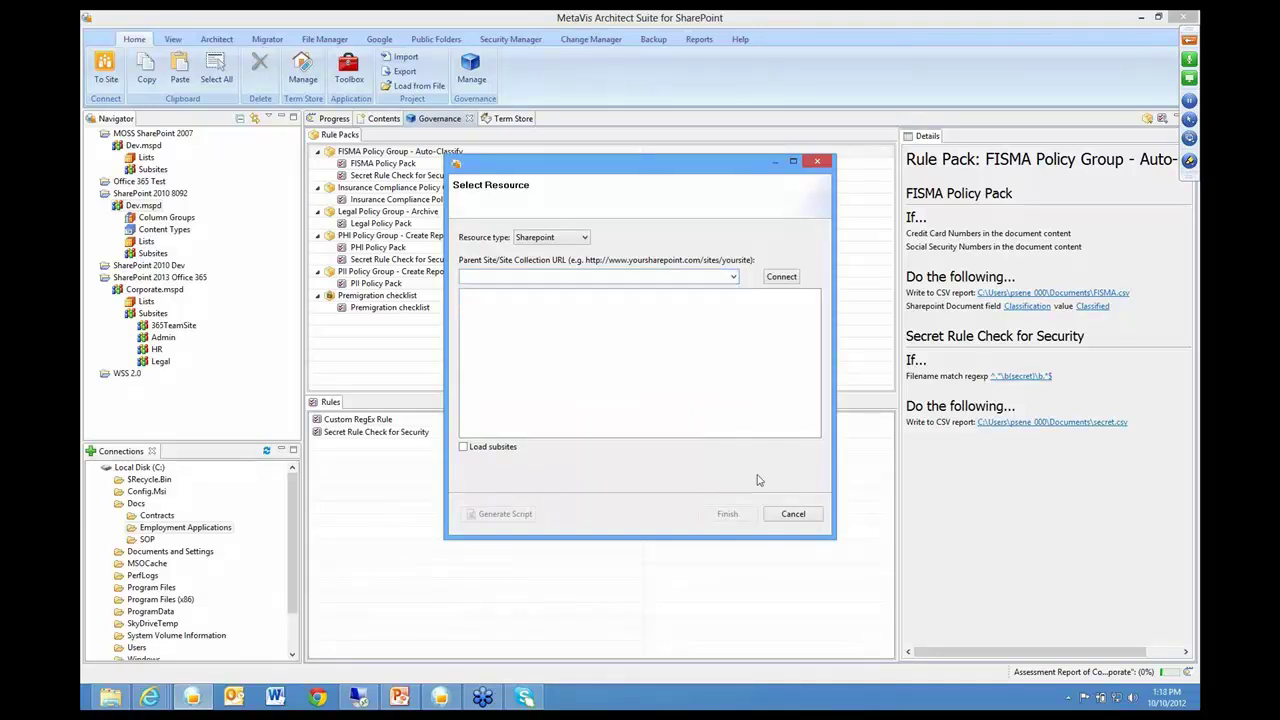
key("Escape")
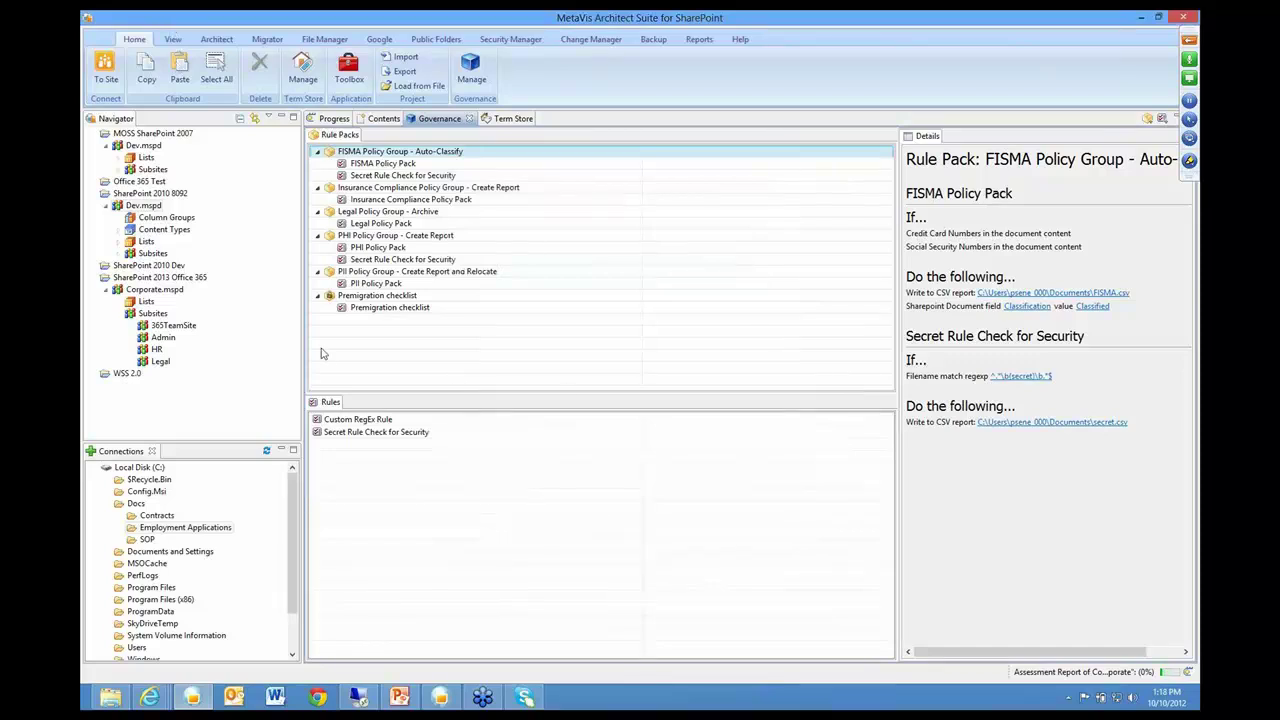
Examine the Secret Rule Check for Security rule and open it in the rule dialog to view its conditions and actions
right_click(441, 459)
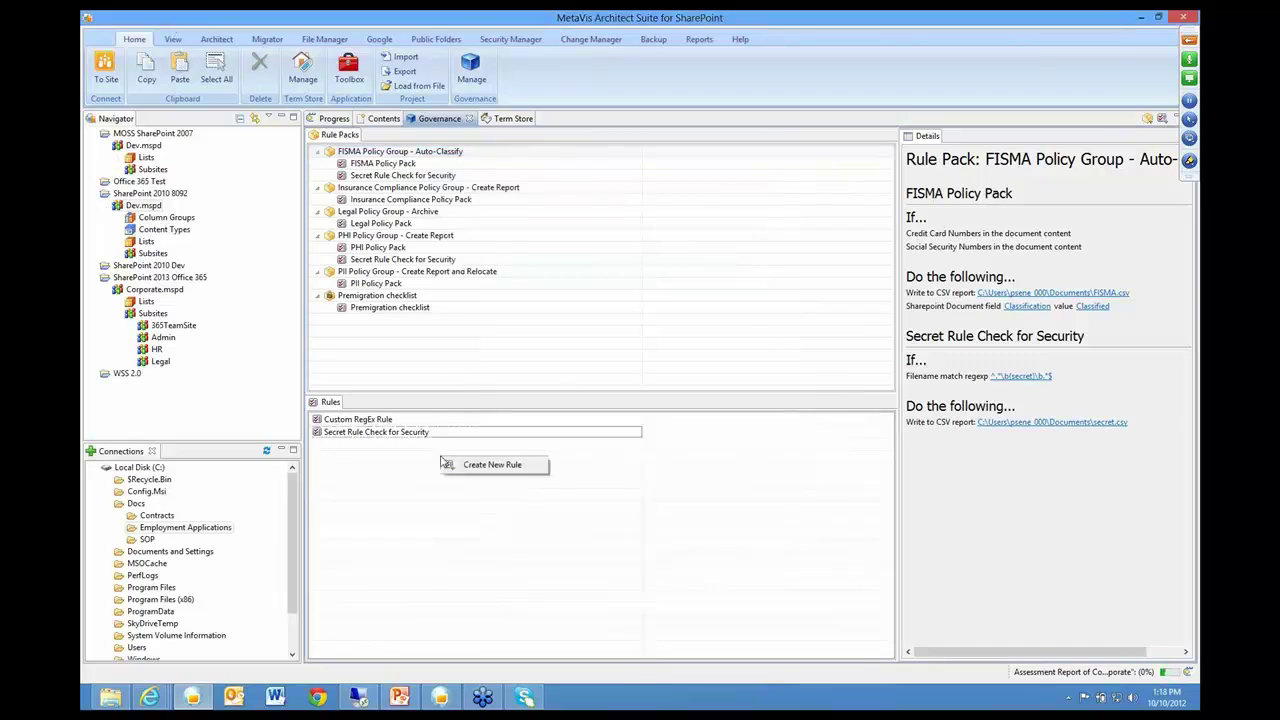
left_click(381, 434)
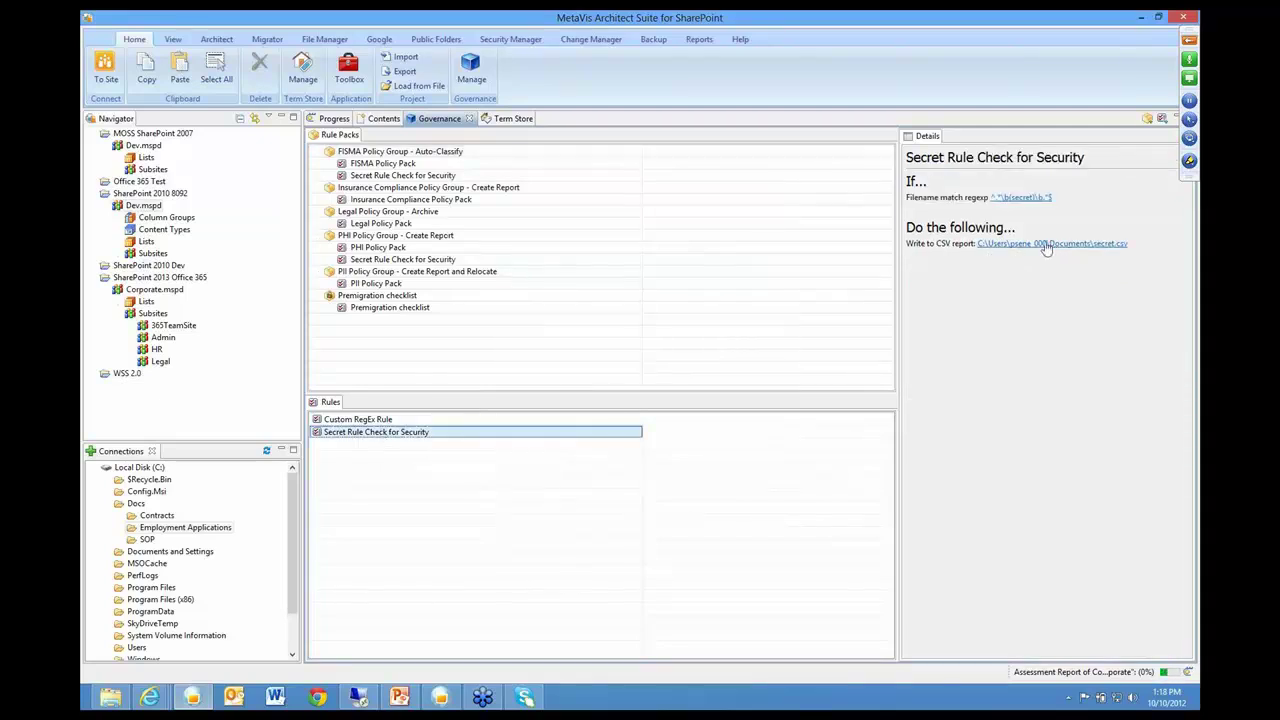
right_click(550, 441)
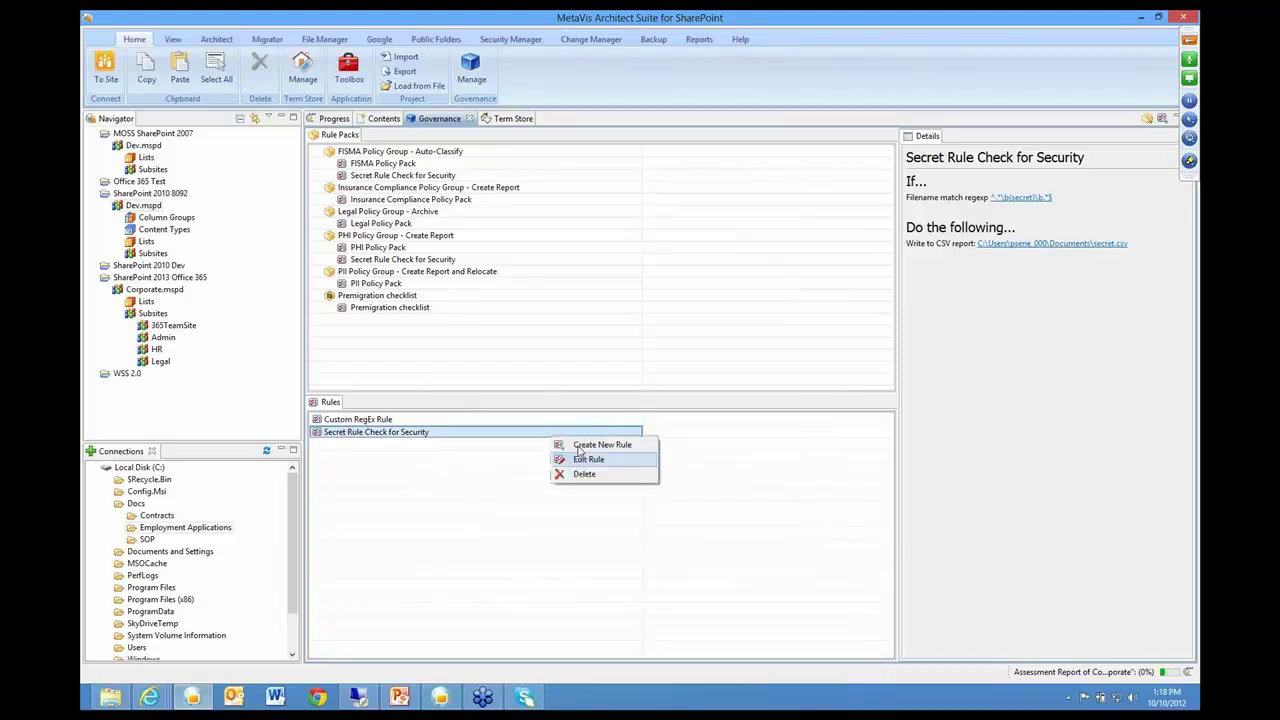
left_click(578, 448)
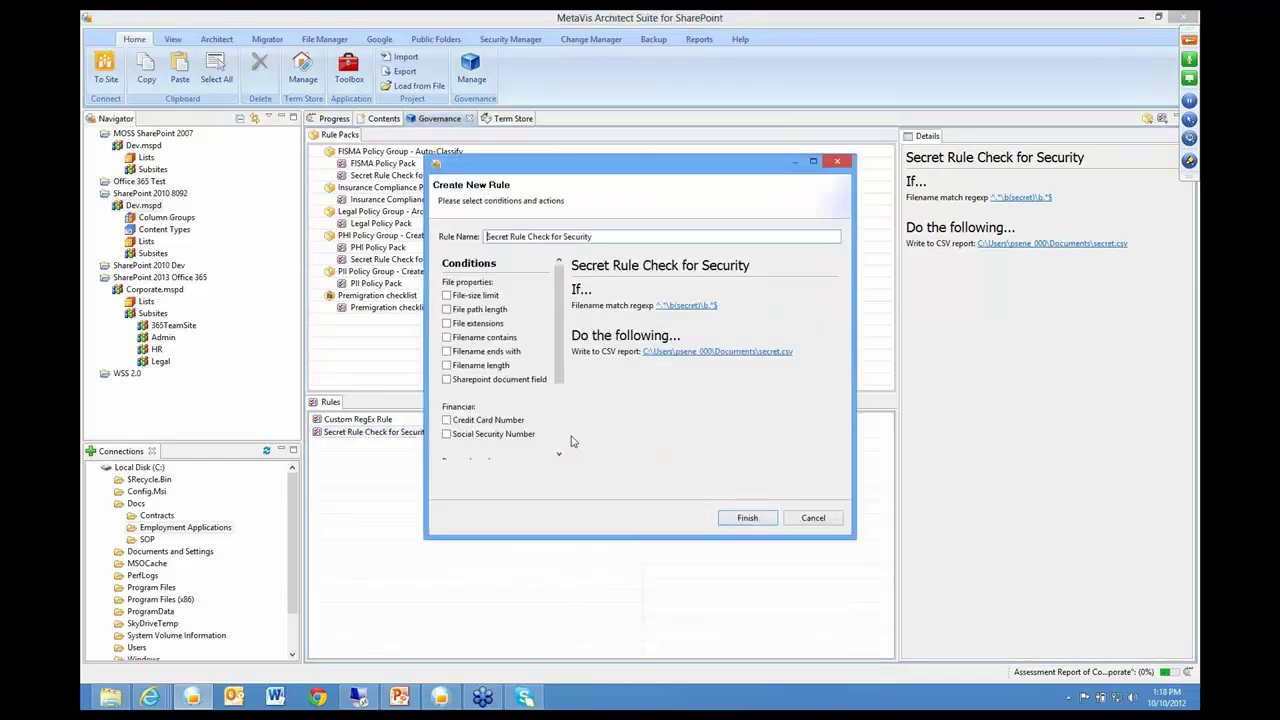